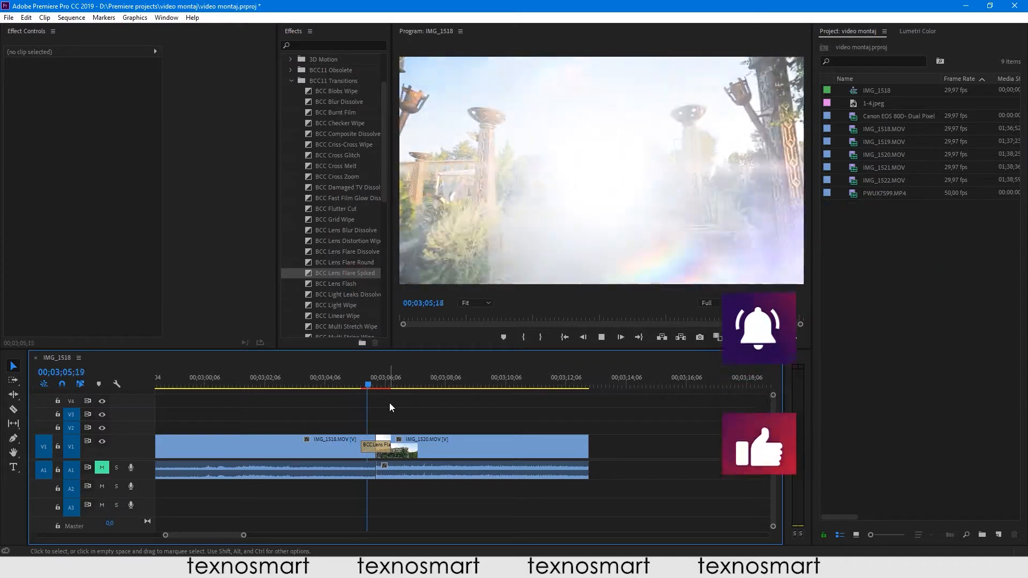
Replace the transition between IMG_1518.MOV and IMG_1520.MOV with BCC Lens Flare Dissolve and play it back
left_click_drag(393, 384, 354, 380)
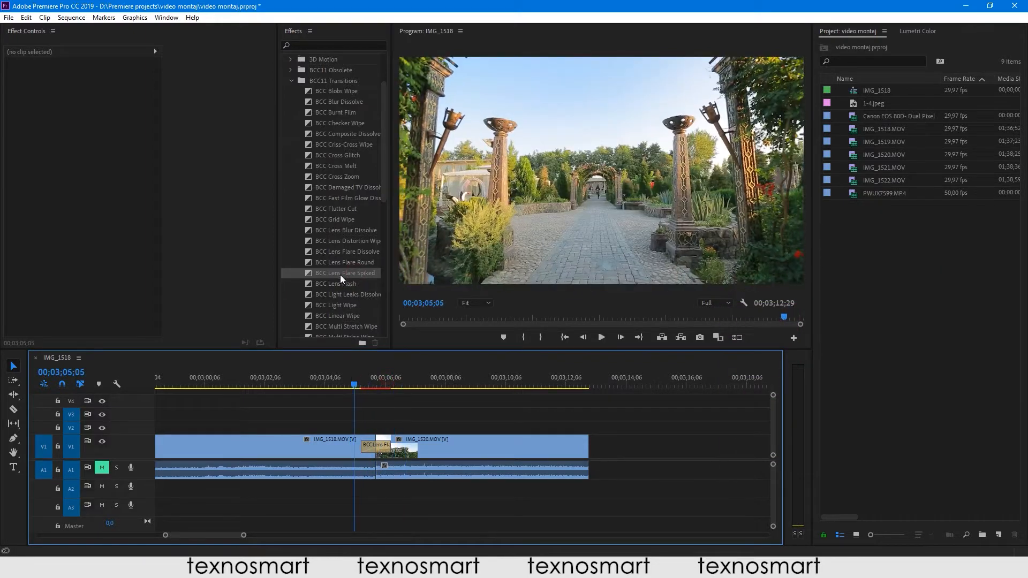
left_click_drag(351, 252, 376, 447)
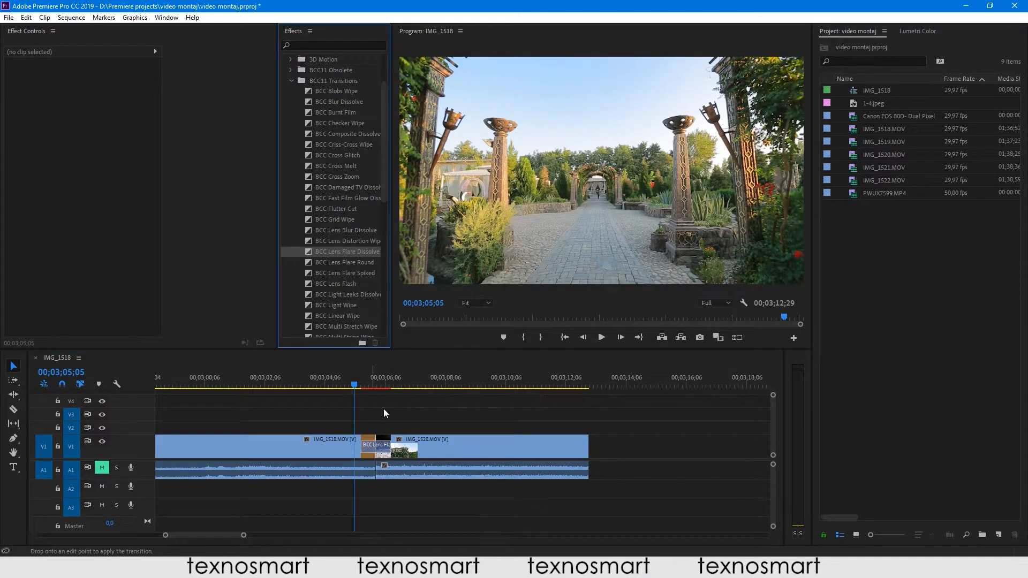
key("space")
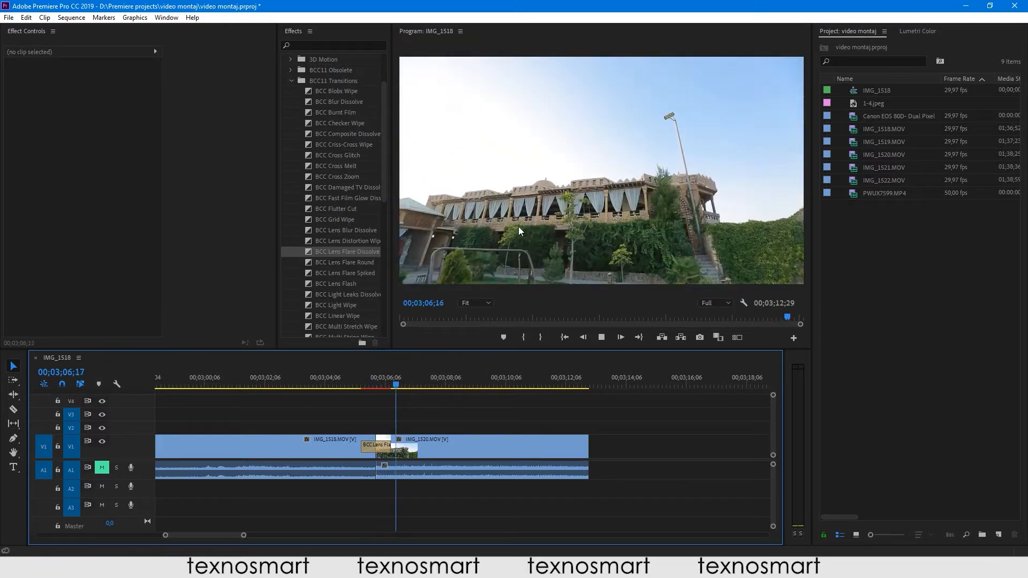
key("space")
left_click(358, 387)
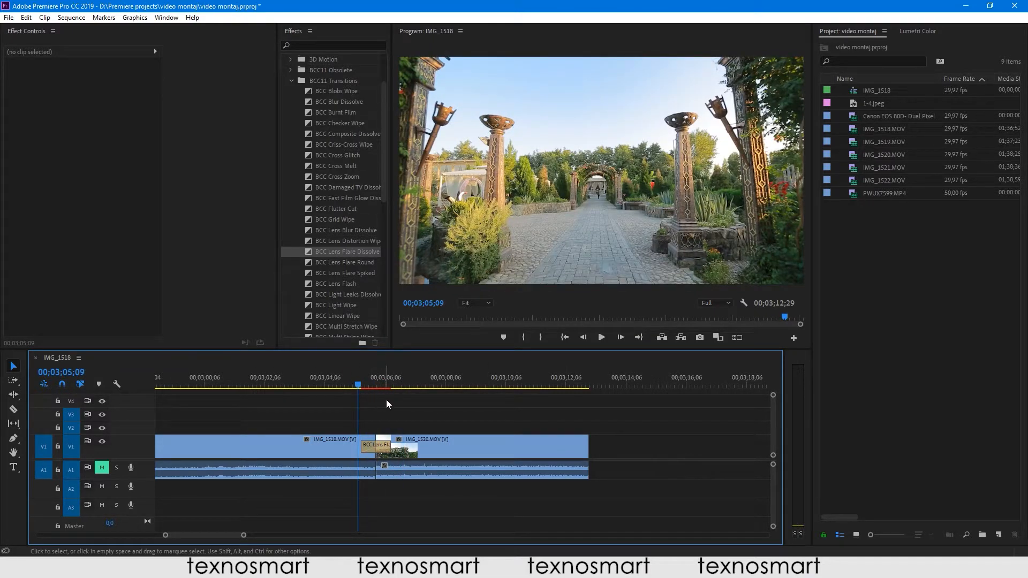
Apply BCC Damaged TV Dissolve to the cut between the two clips and preview it from just before the cut
left_click(345, 188)
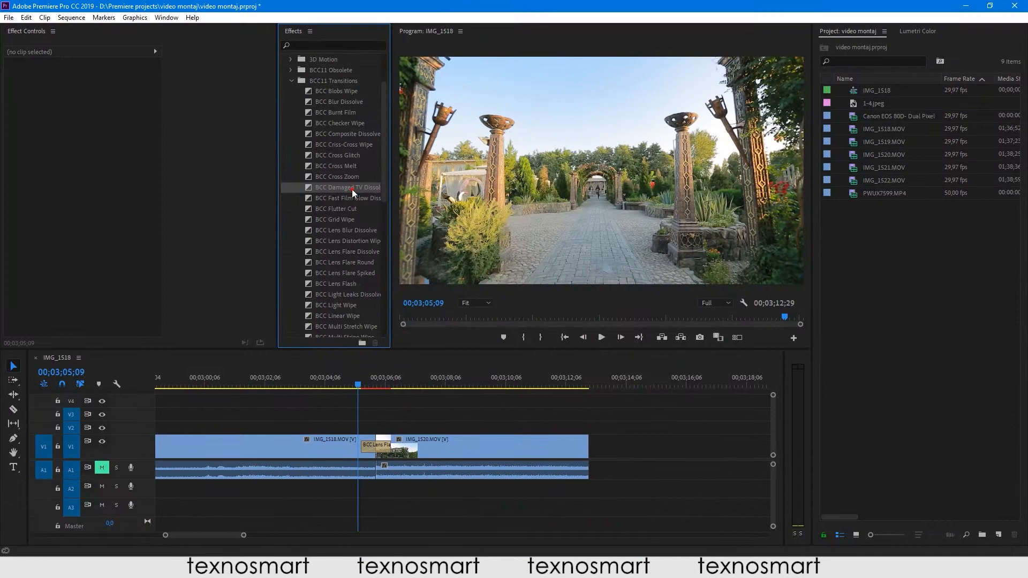
left_click_drag(351, 189, 380, 448)
key("space")
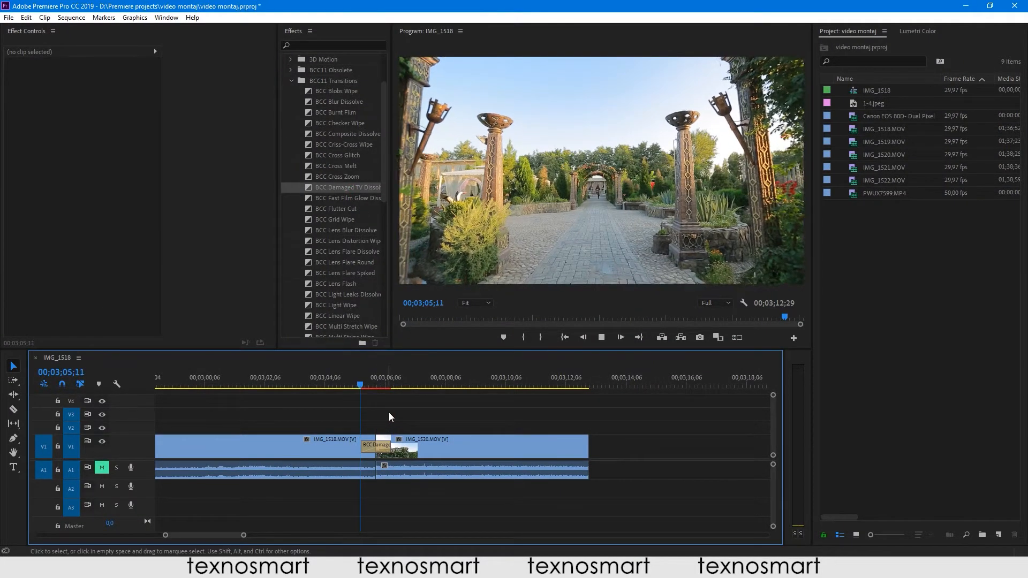
left_click_drag(387, 383, 349, 387)
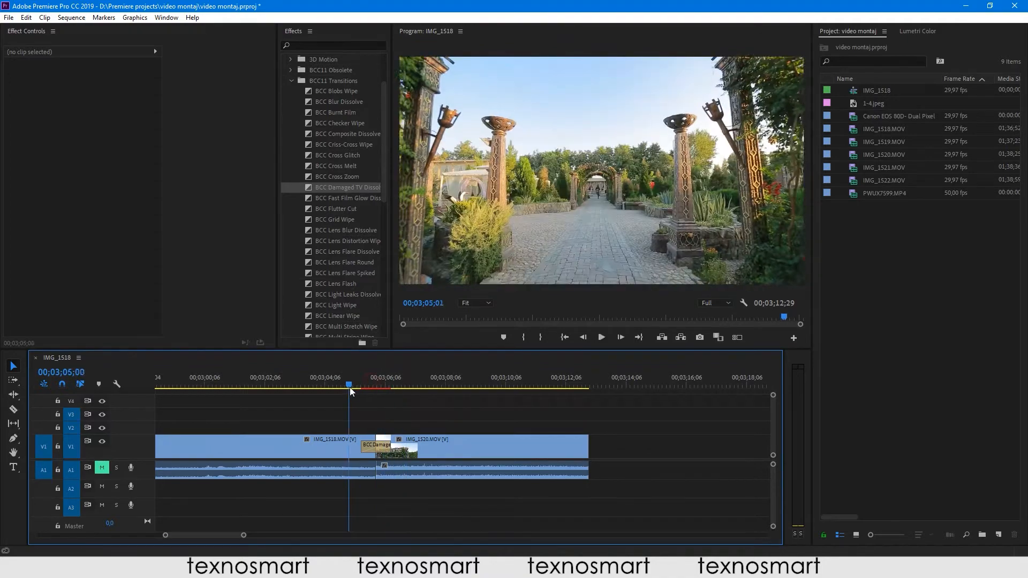
left_click(378, 406)
key("space")
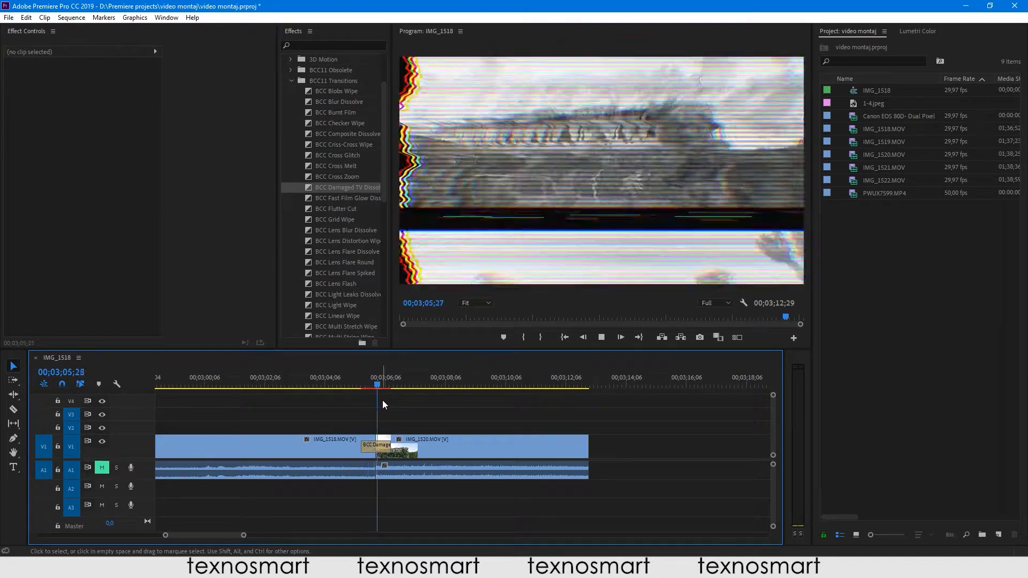
left_click_drag(363, 382, 352, 380)
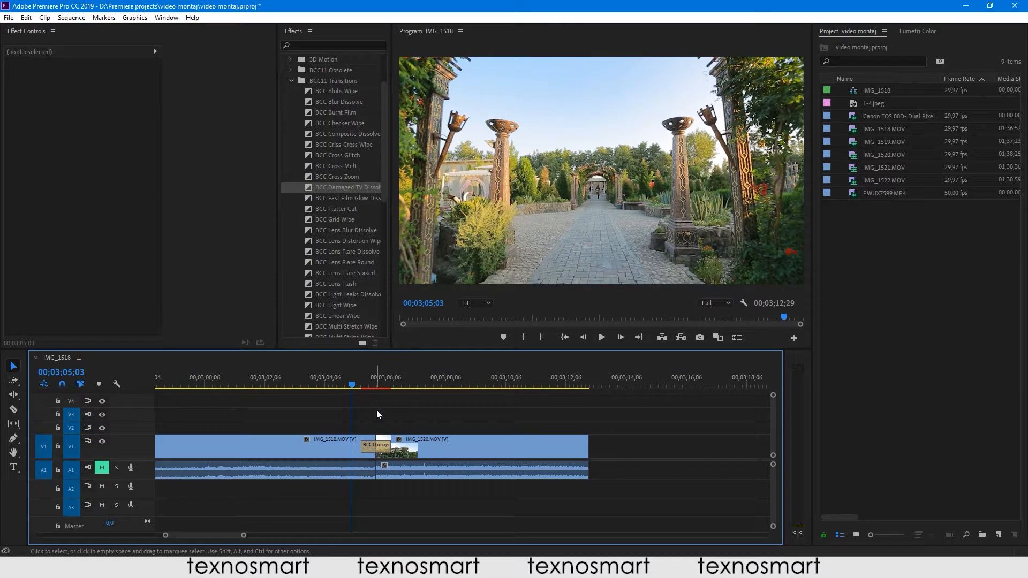
key("space")
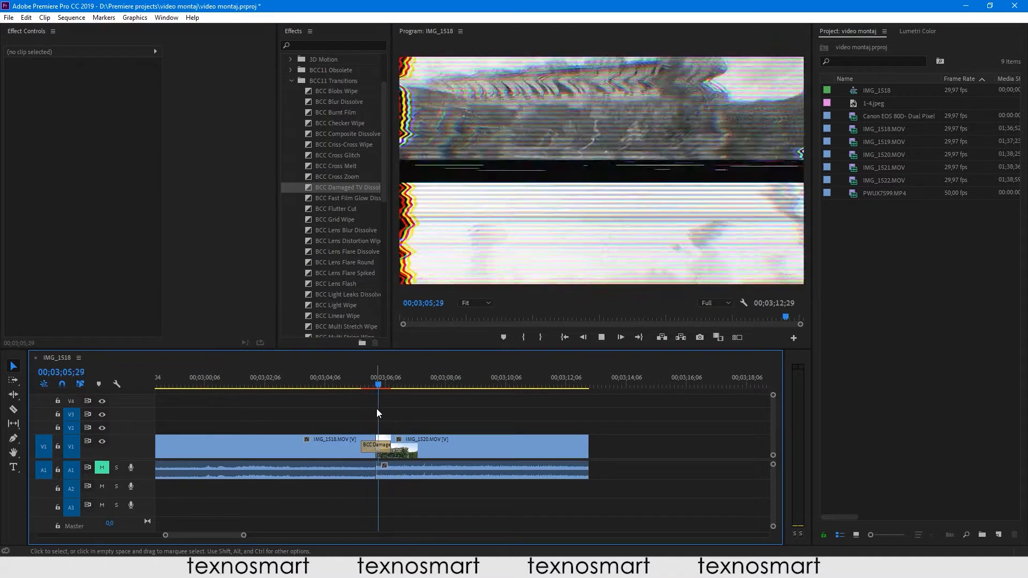
Delete the Damaged TV transition, apply BCC Cross Glitch at the same cut and preview it
left_click(376, 446)
key("Delete")
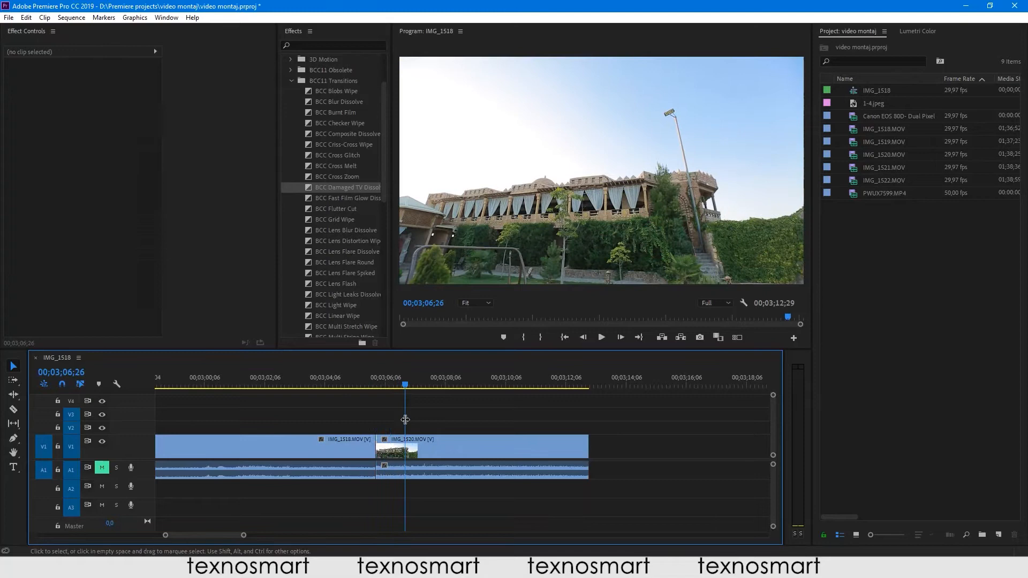
left_click(351, 384)
left_click(350, 384)
scroll(345, 266, "up", 2)
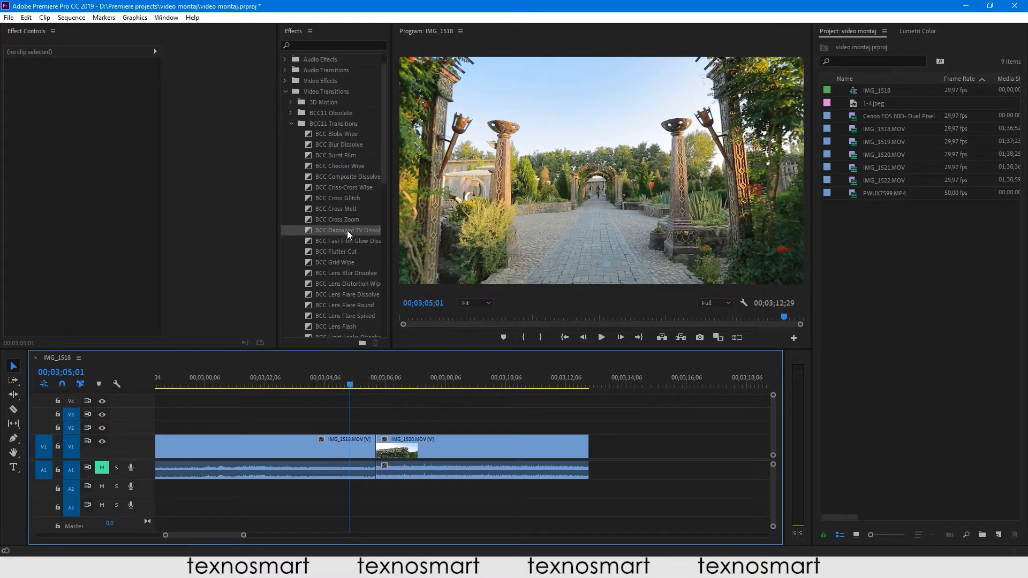
left_click_drag(345, 202, 377, 445)
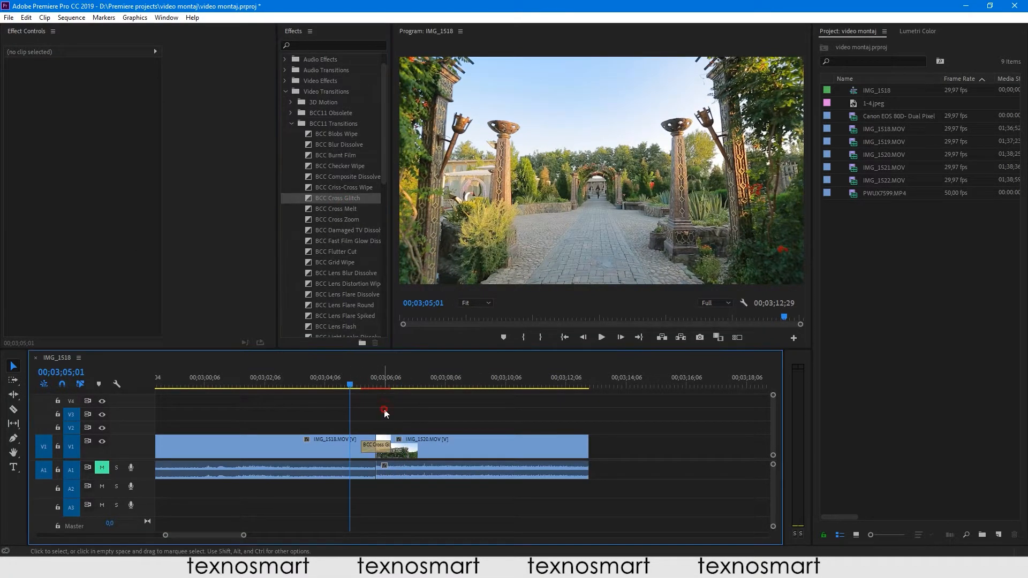
key("space")
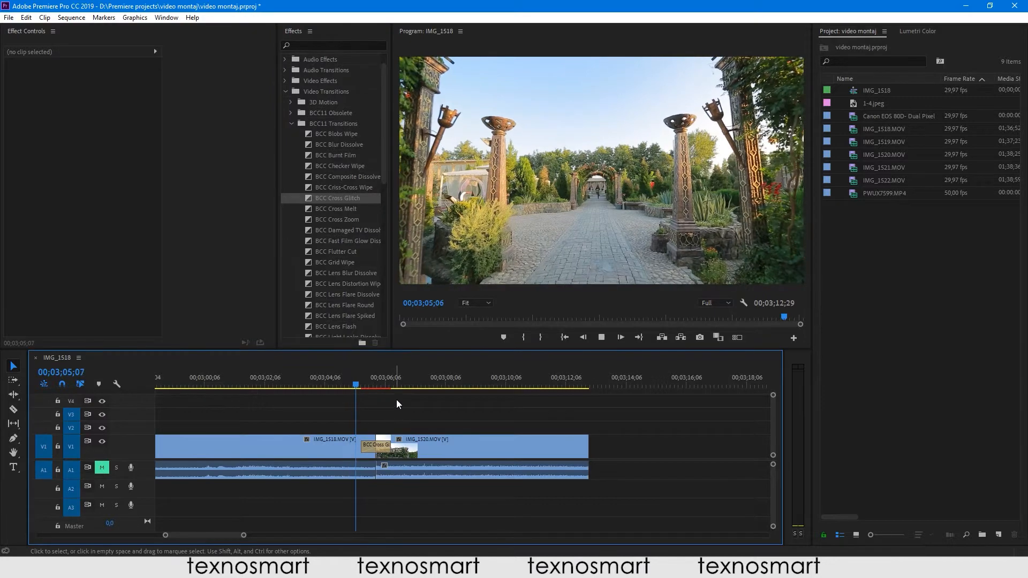
left_click_drag(395, 381, 350, 383)
key("space")
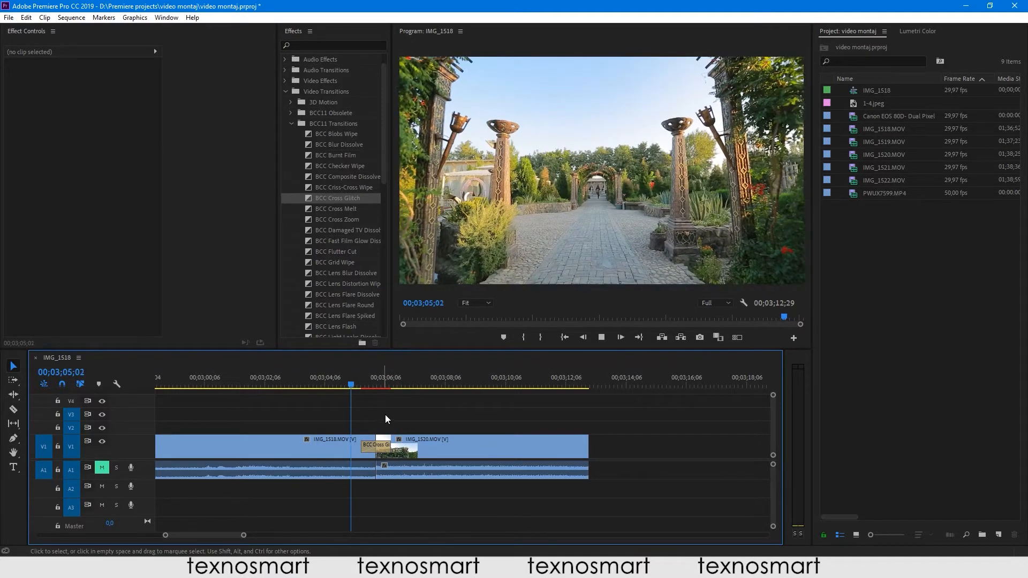
key("space")
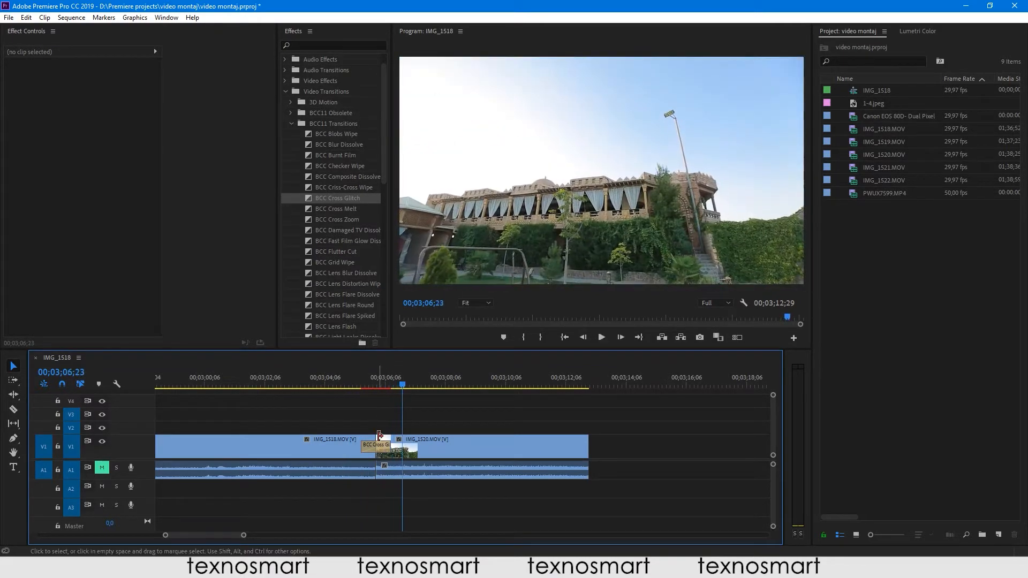
Delete the Cross Glitch transition and apply BCC Swish Pan to the cut between IMG_1518.MOV and IMG_1520.MOV
left_click(381, 445)
key("Delete")
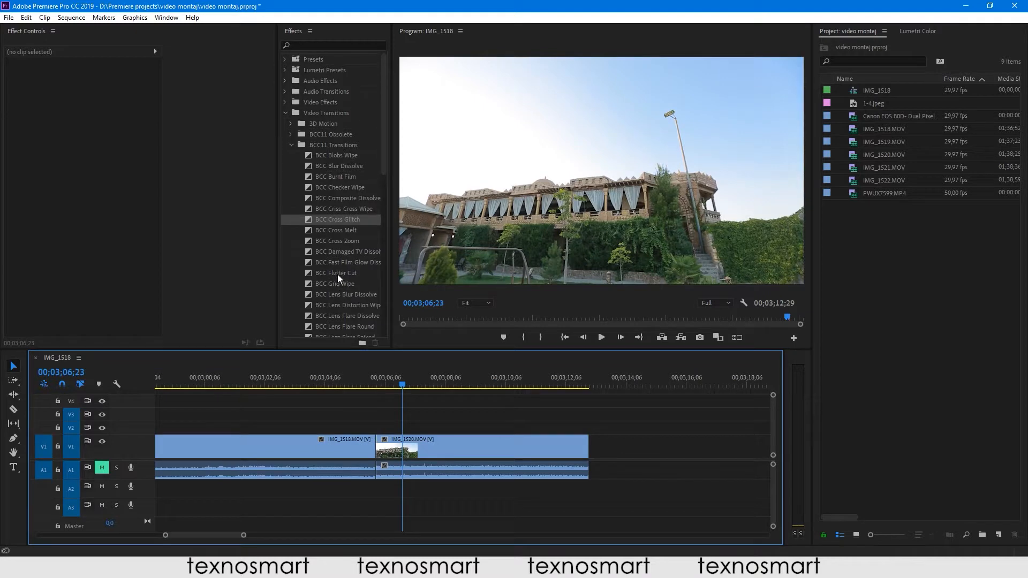
scroll(333, 274, "down", 5)
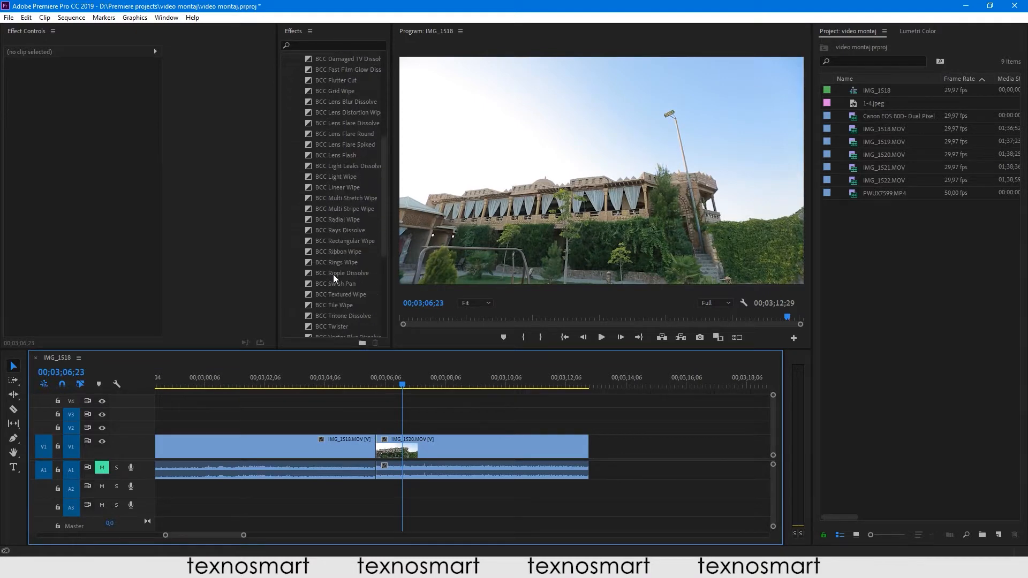
scroll(340, 266, "down", 2)
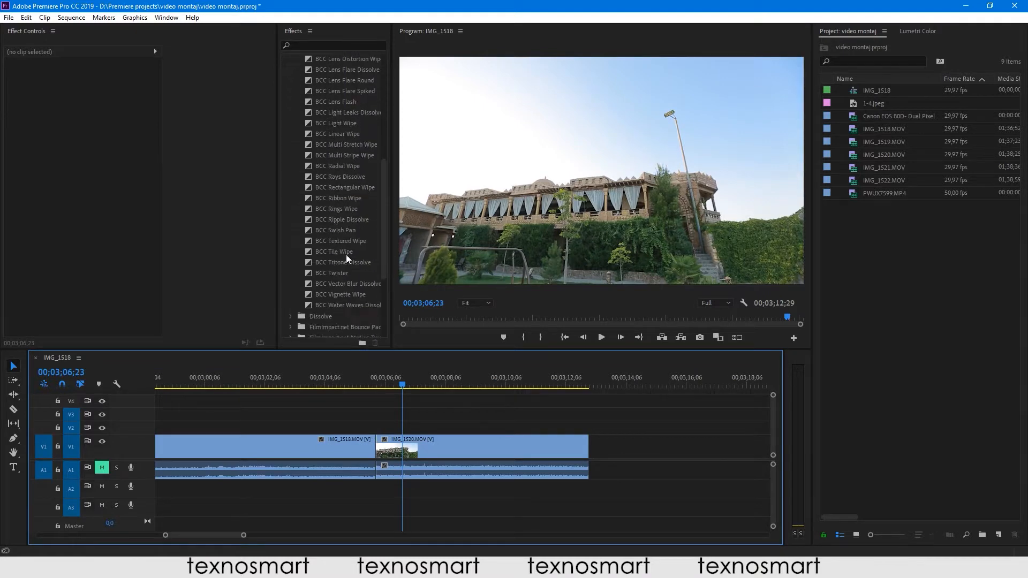
left_click_drag(341, 231, 376, 448)
Play back the Swish Pan transition several times from just before the cut to check its smoothness
left_click(350, 382)
key("space")
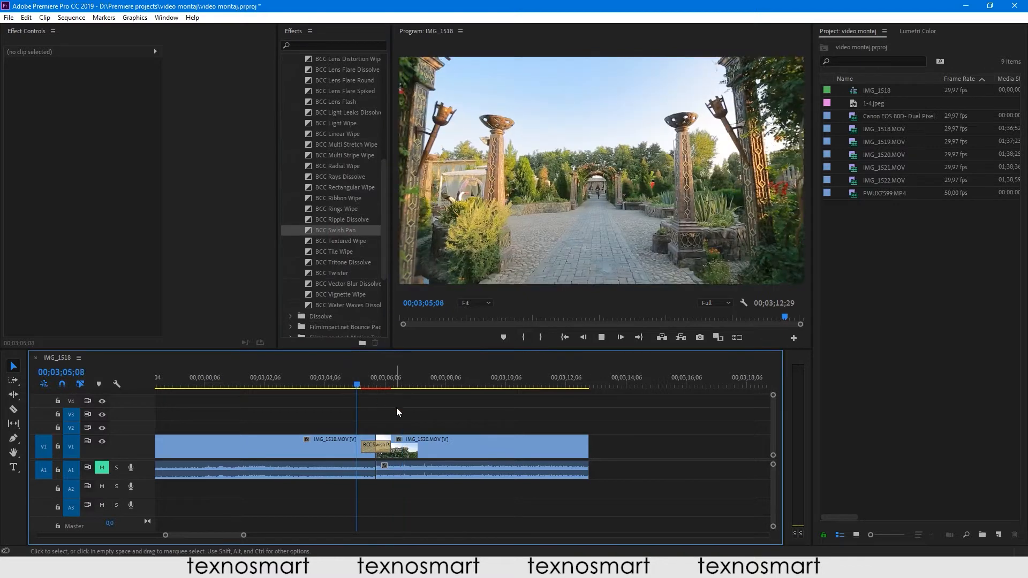
left_click_drag(379, 382, 349, 393)
key("space")
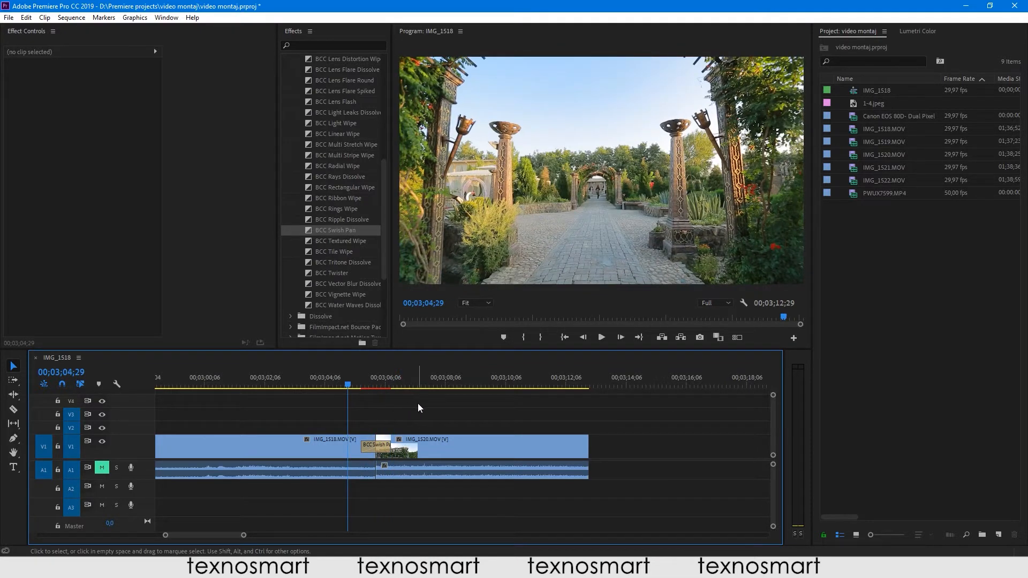
key("space")
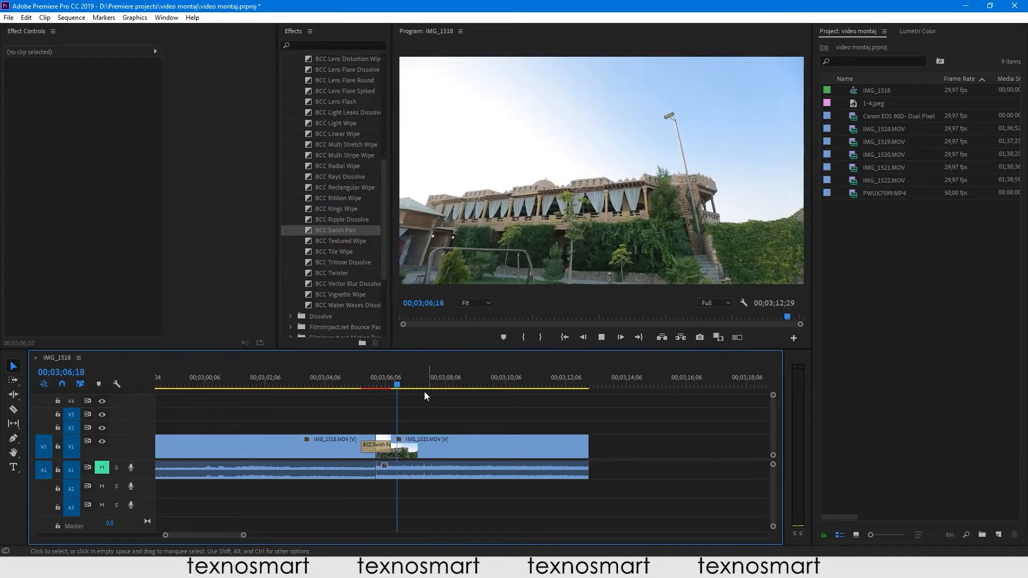
left_click_drag(370, 385, 356, 384)
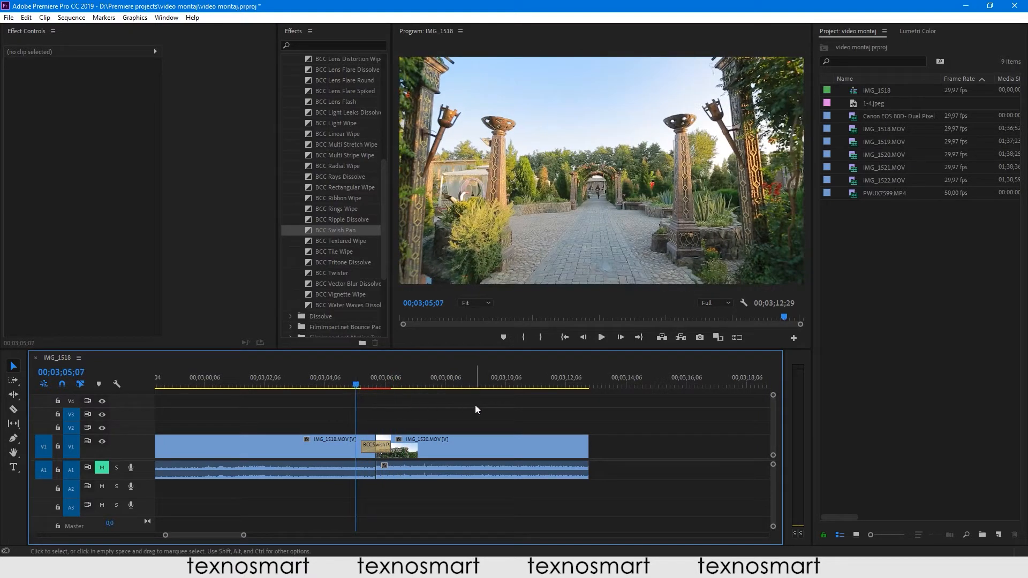
key("space")
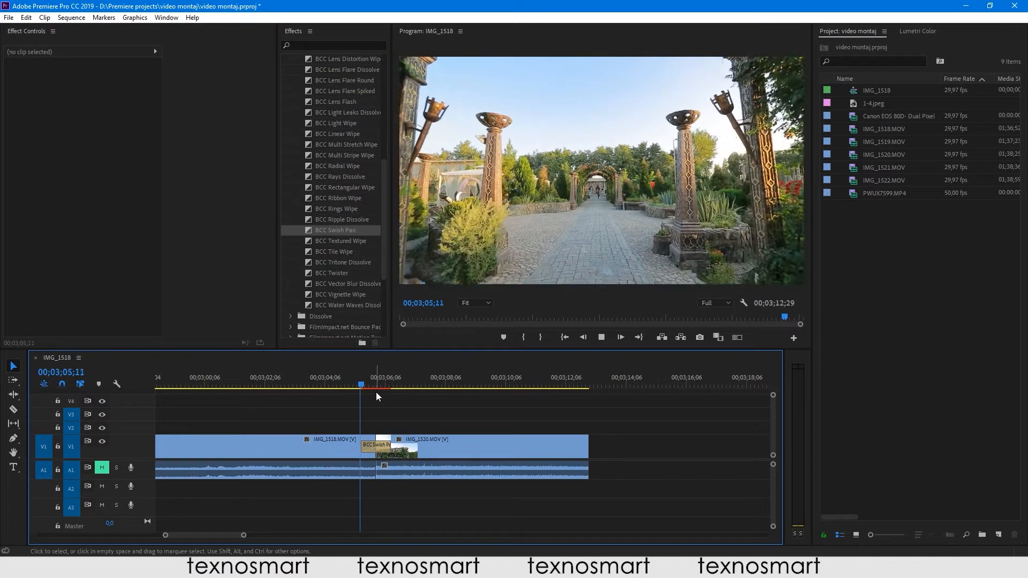
left_click_drag(378, 384, 352, 385)
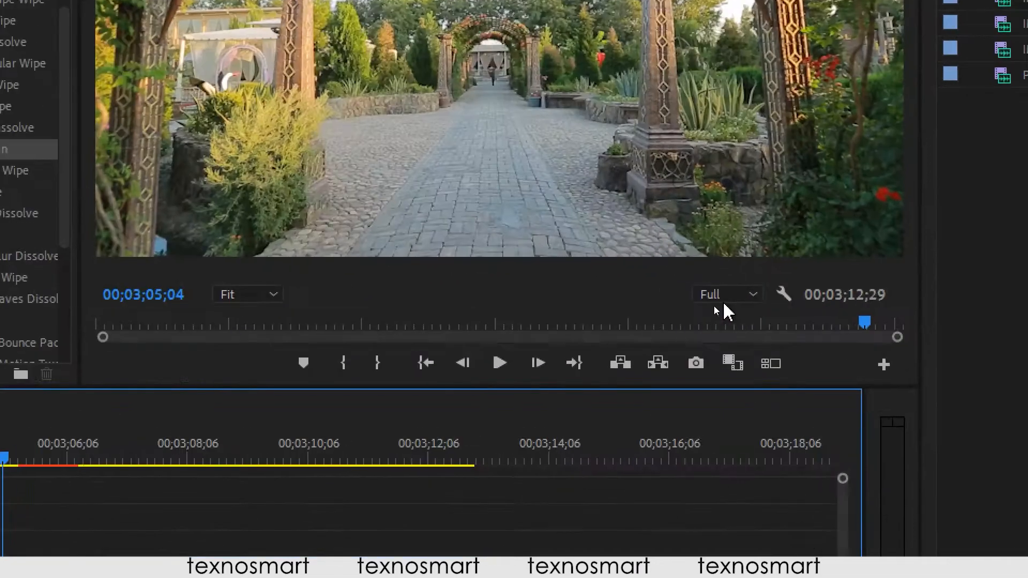
Lower the program monitor's playback resolution, trying 1/2 before setting it to 1/4
left_click(712, 304)
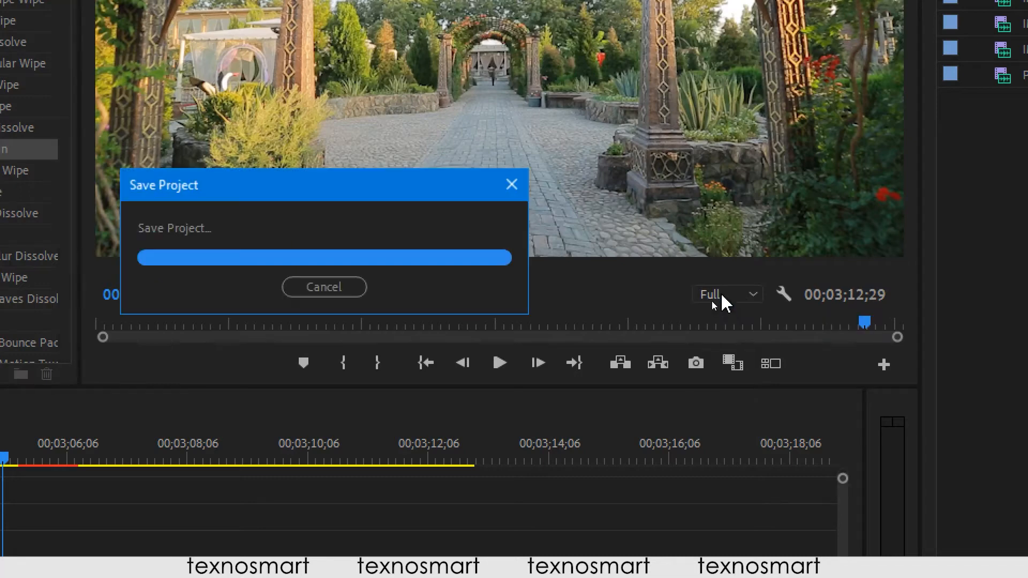
left_click(741, 299)
left_click(741, 298)
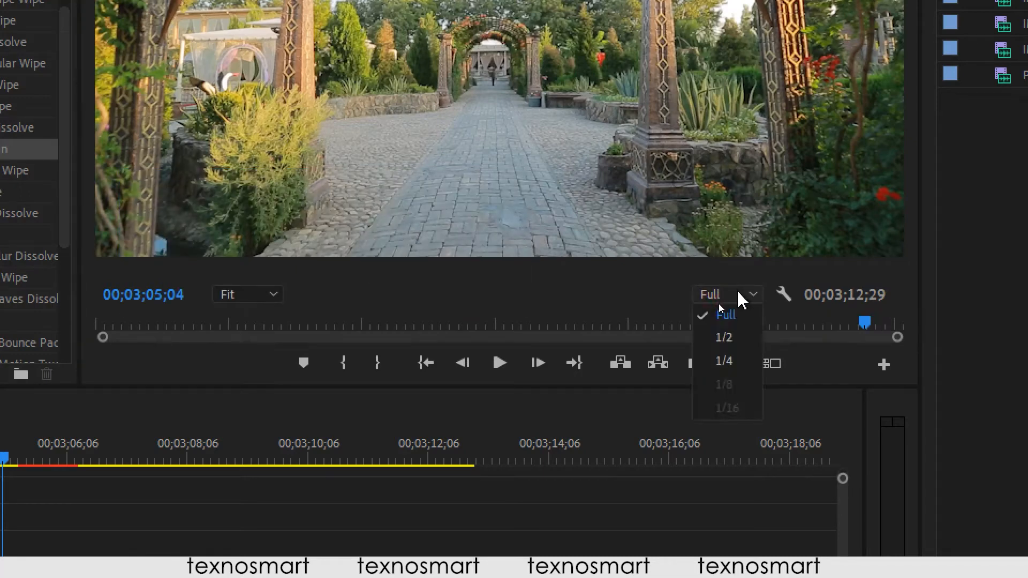
left_click(732, 338)
left_click(714, 295)
left_click(727, 361)
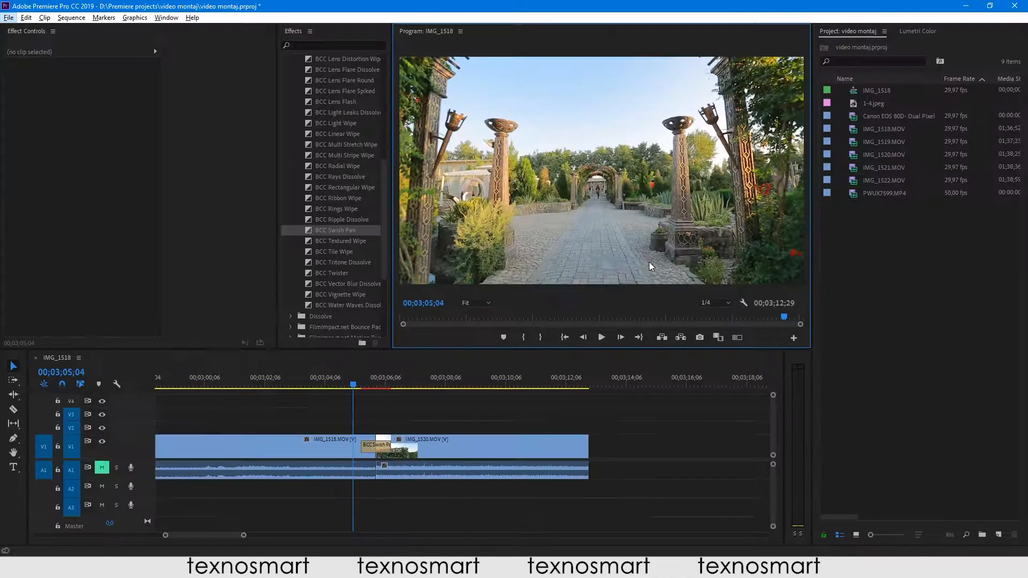
Play back the Swish Pan transition at the reduced 1/4 playback resolution
left_click(166, 488)
key("space")
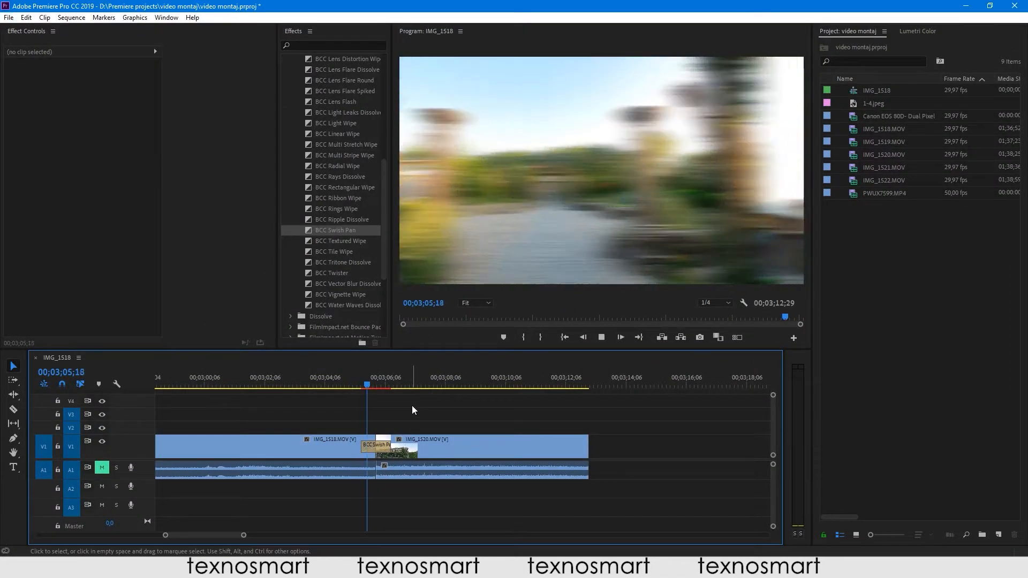
left_click(359, 382)
key("space")
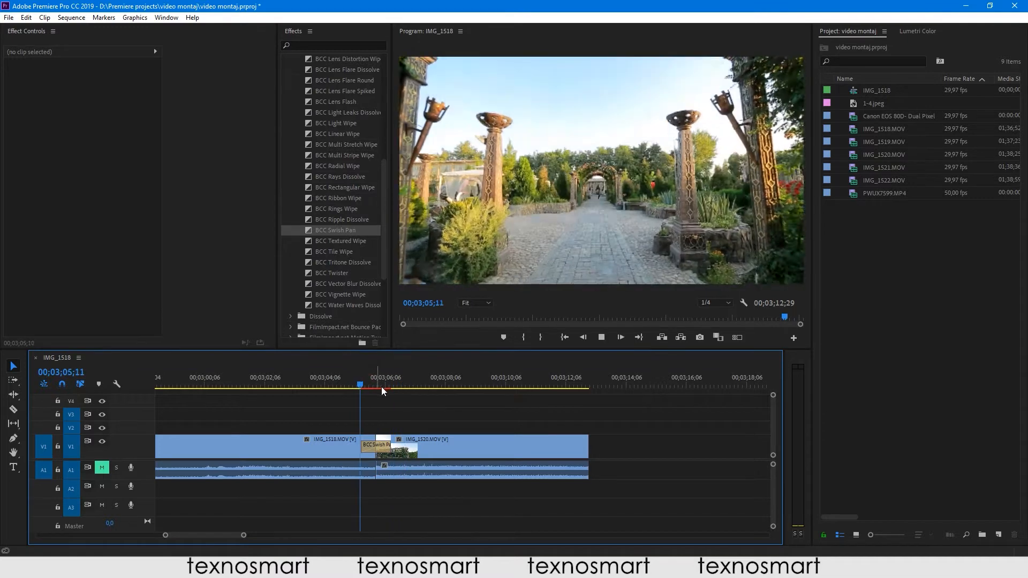
key("space")
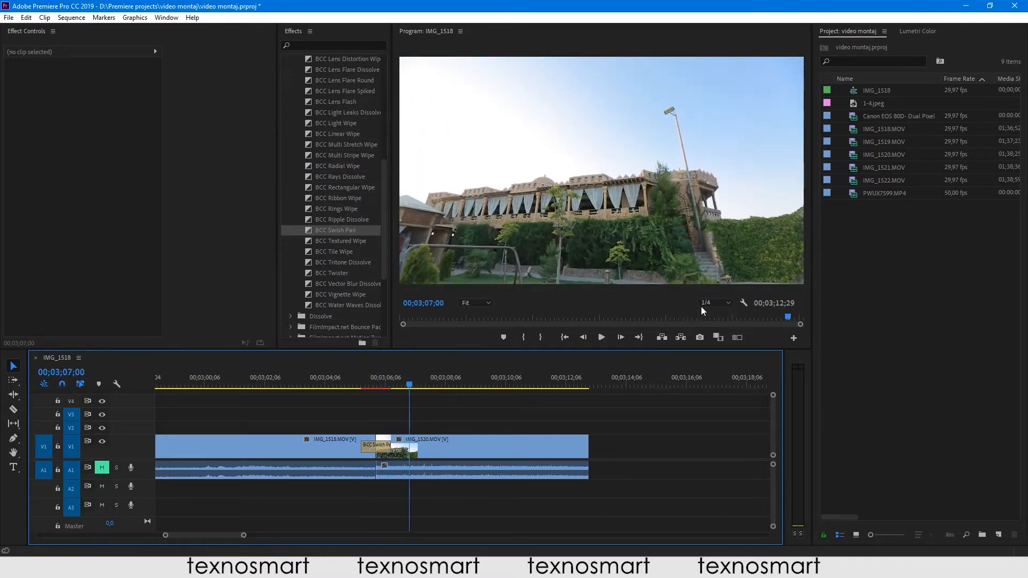
Look at the playback resolution options without changing them and replay the sequence across the cut
left_click(708, 302)
left_click(447, 410)
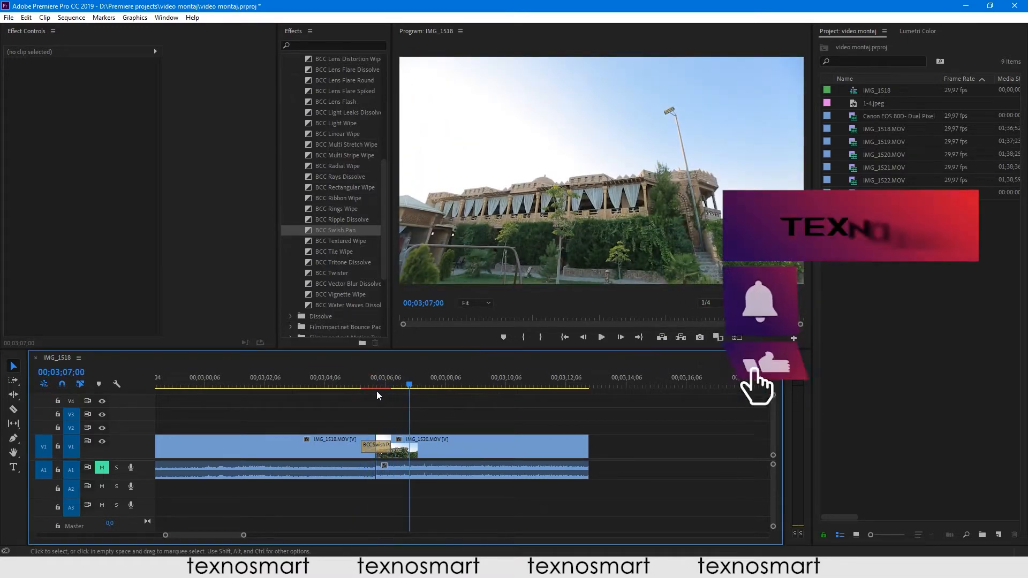
left_click(349, 383)
key("space")
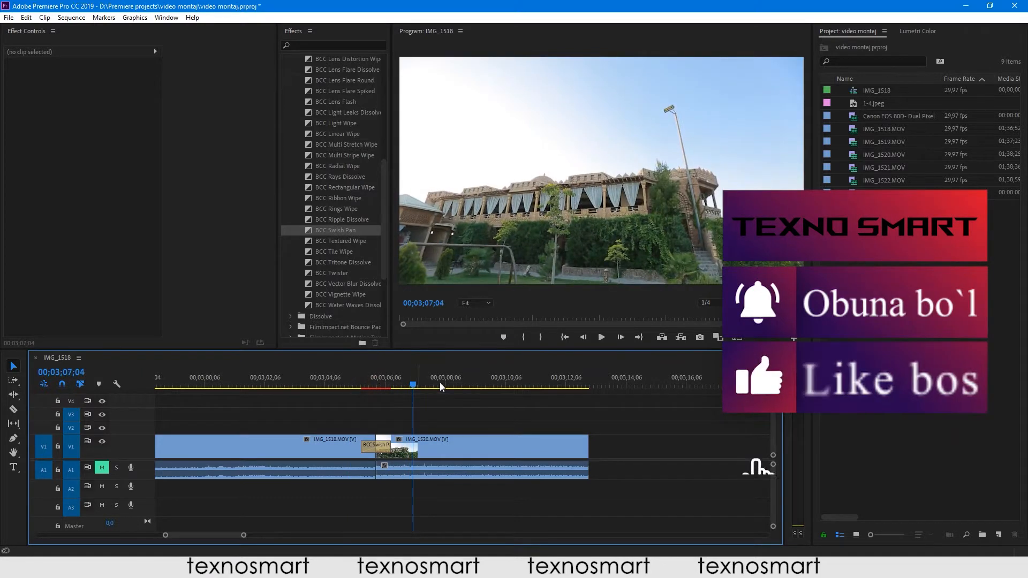
left_click(606, 170)
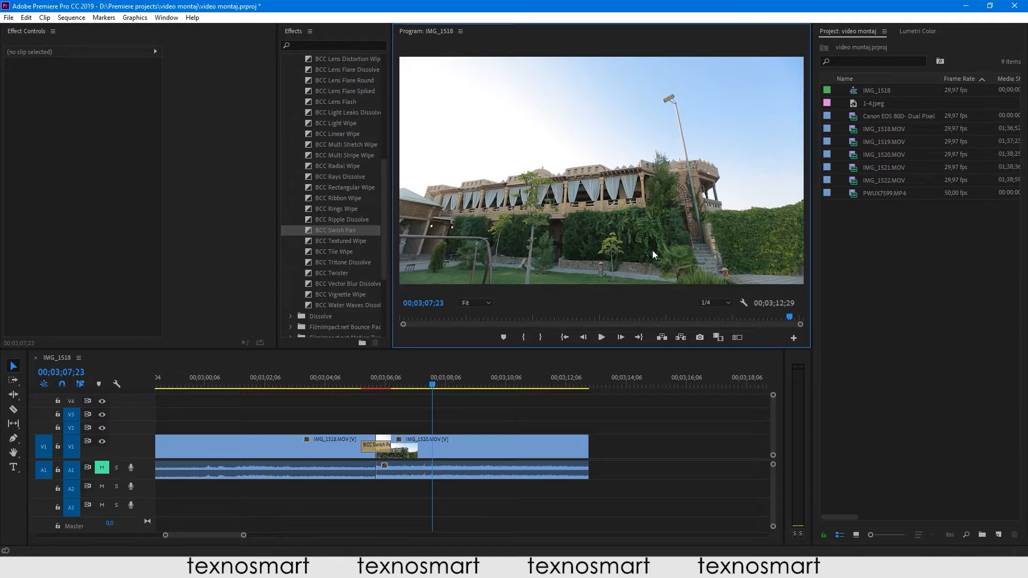
left_click_drag(439, 381, 411, 396)
left_click(432, 439)
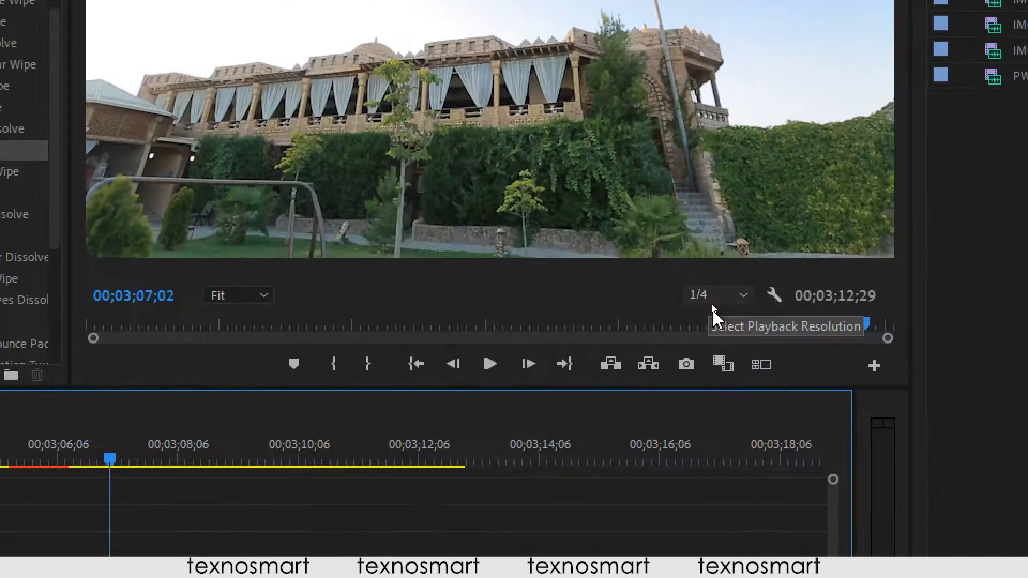
Switch the program monitor's playback resolution between Full and 1/4, leaving it at Full, and remove the Swish Pan transition from the cut
left_click(711, 296)
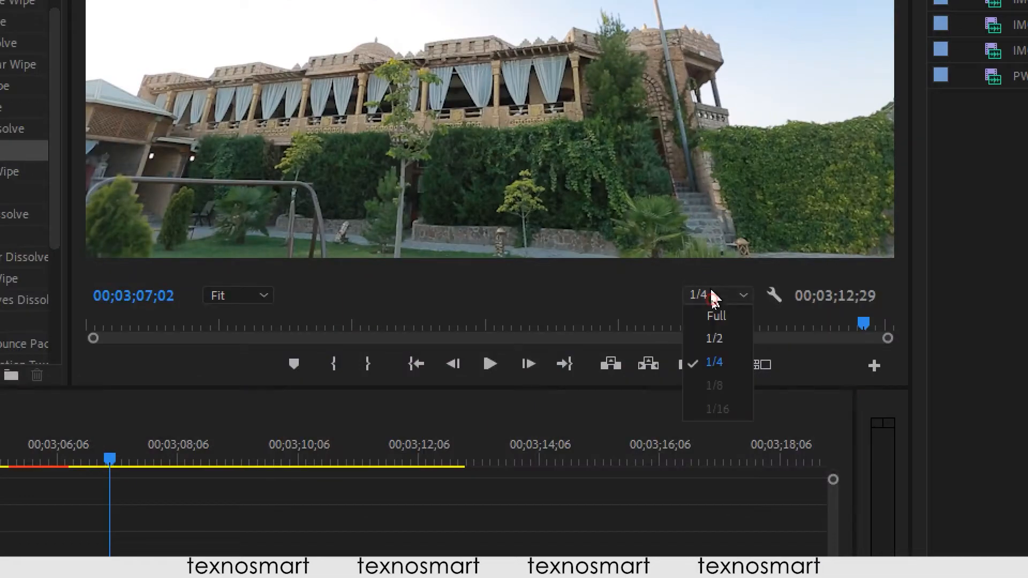
left_click(718, 317)
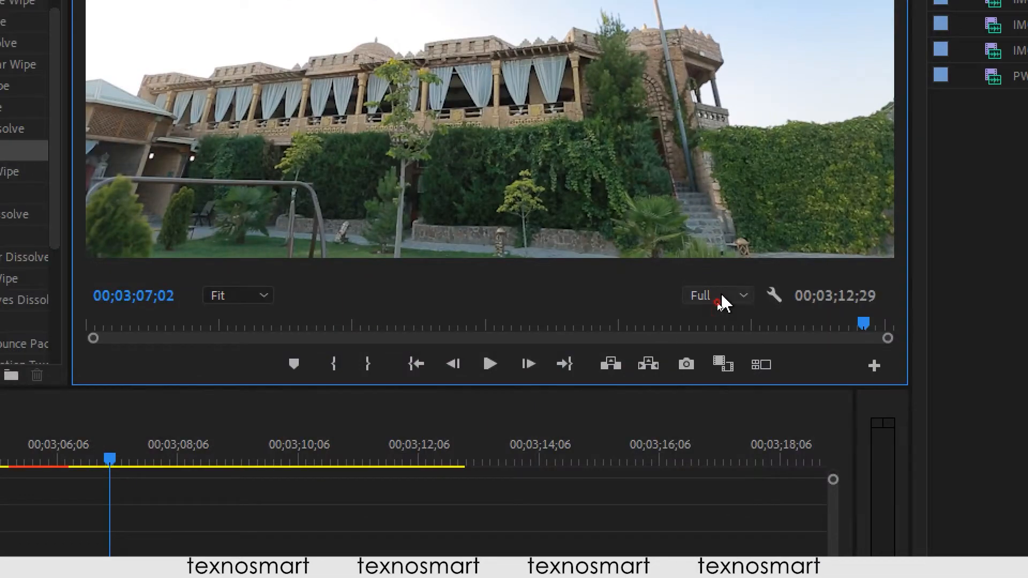
left_click(722, 298)
left_click(720, 365)
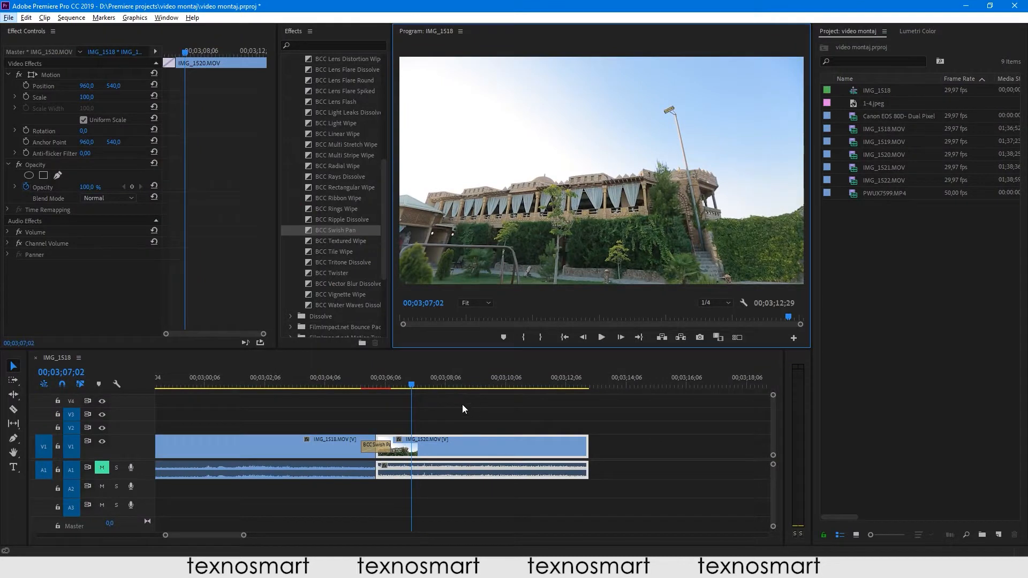
left_click(462, 405)
left_click_drag(415, 385, 466, 384)
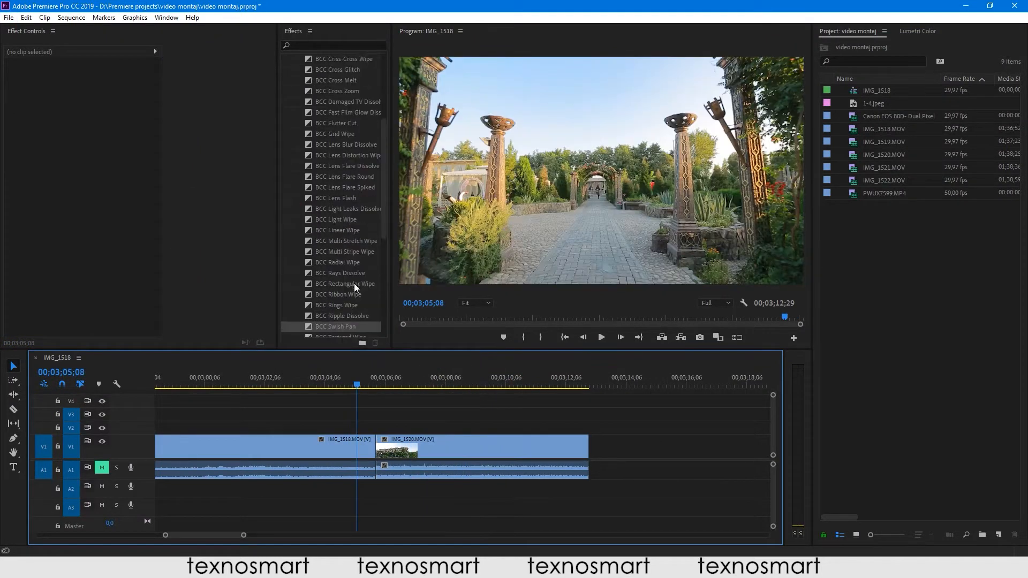
Collapse the BCC11 Transitions folder in the effects list and expand the FilmImpact.net TP3 folder
scroll(354, 284, "up", 7)
left_click(301, 112)
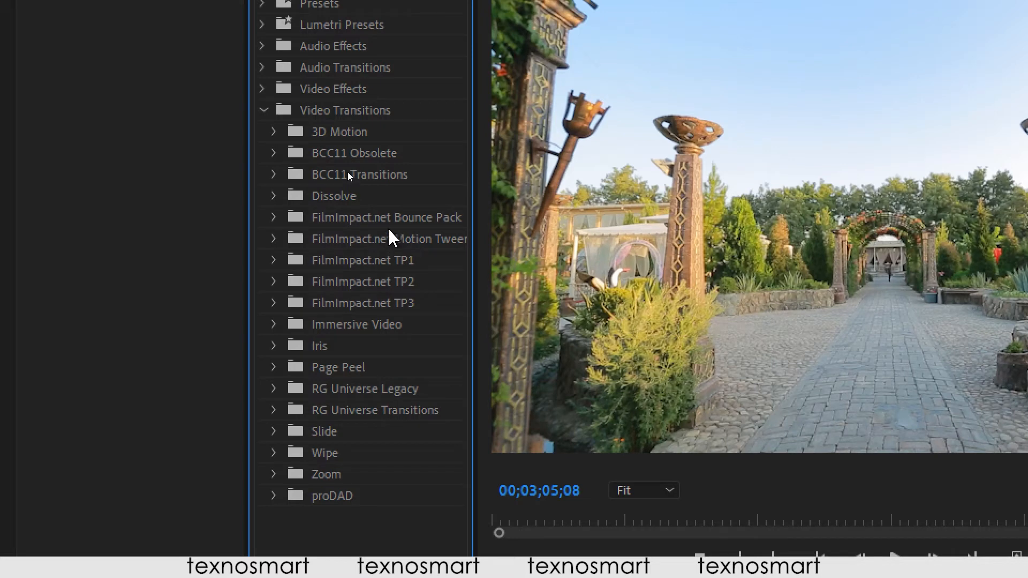
left_click(369, 308)
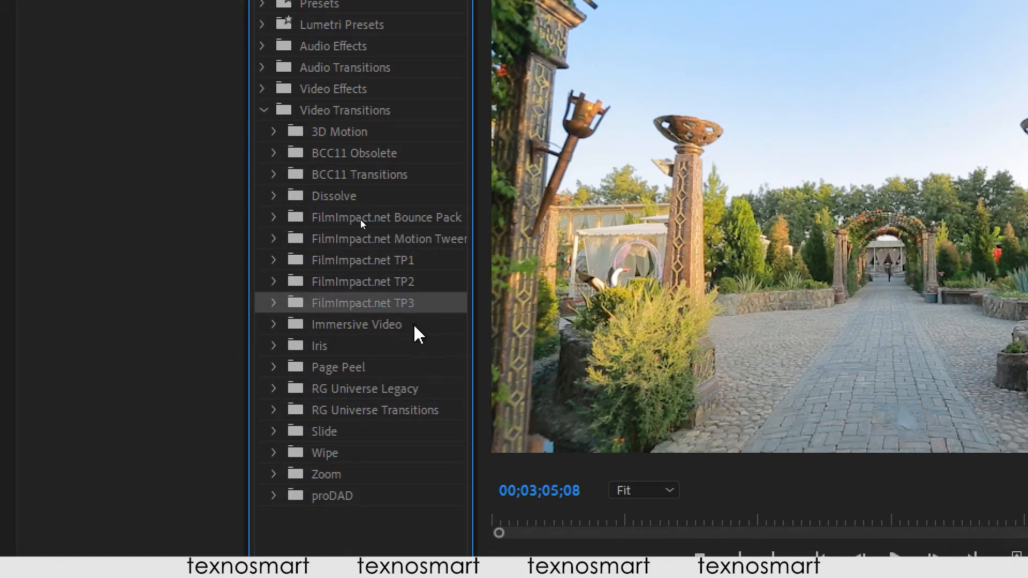
left_click(274, 305)
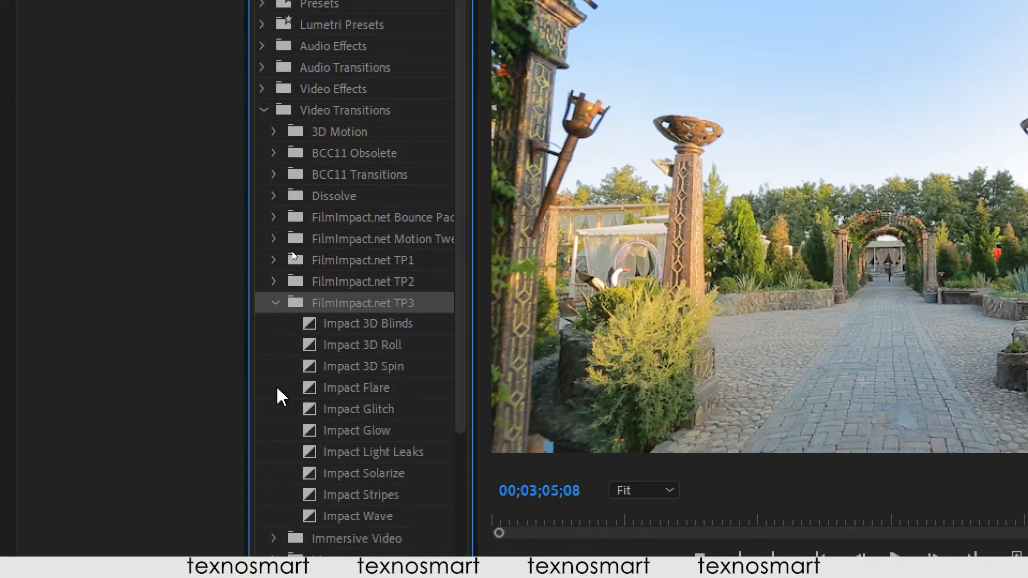
scroll(279, 395, "down", 3)
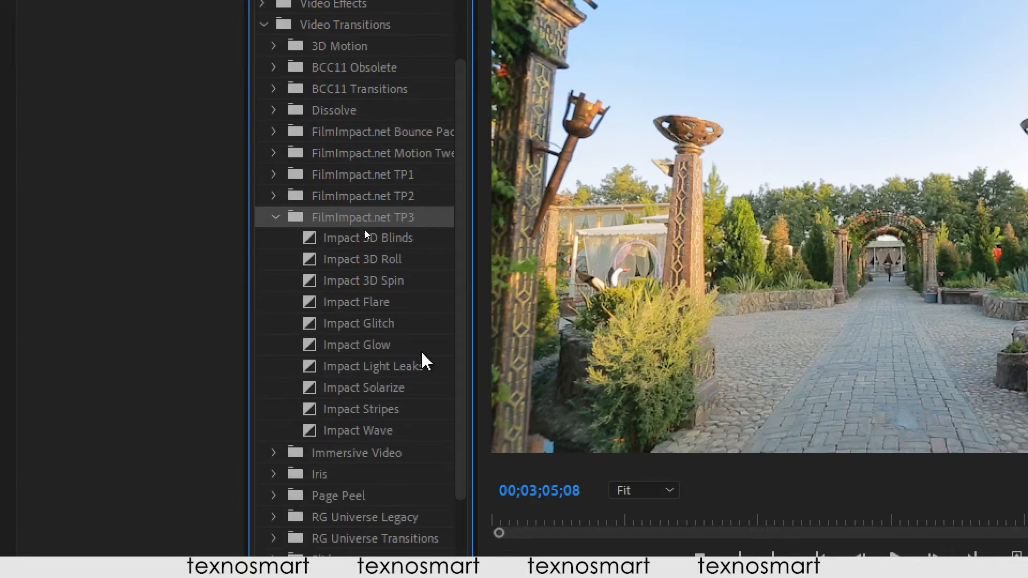
scroll(388, 367, "up", 3)
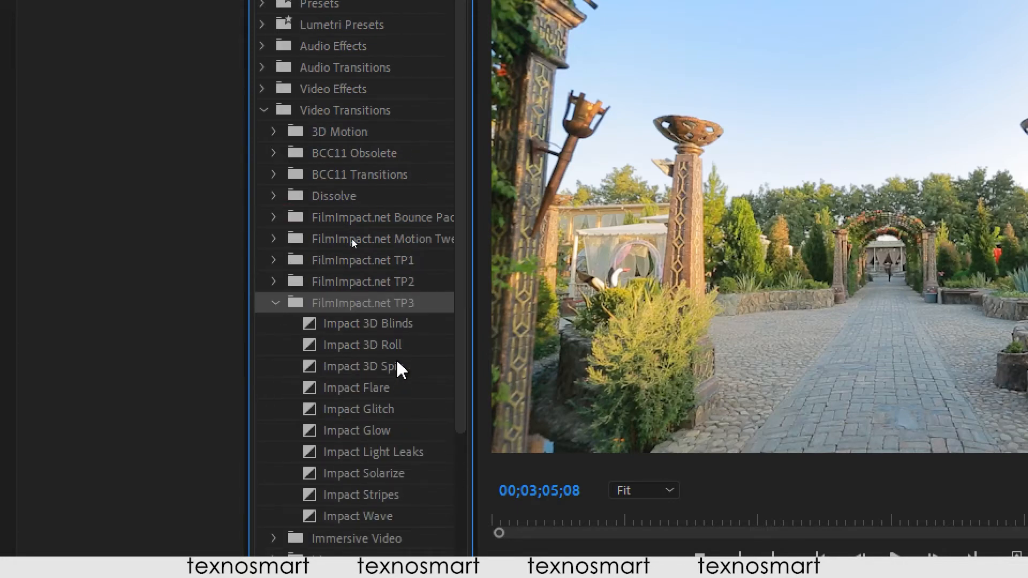
left_click(274, 304)
left_click(276, 303)
scroll(280, 402, "down", 3)
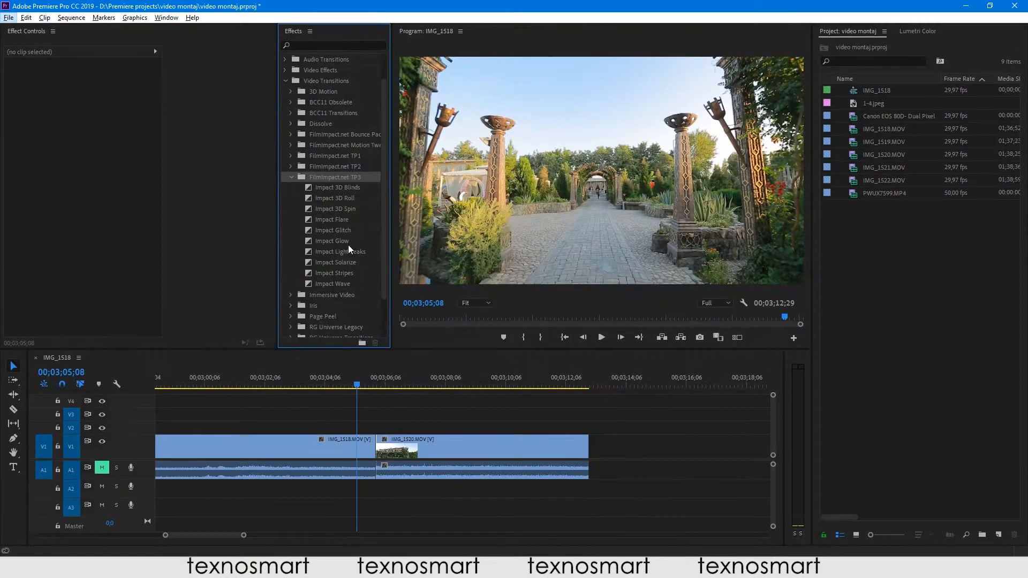
Apply the Impact Glitch transition at the cut between IMG_1518.MOV and IMG_1520.MOV and play it back from just before the cut
left_click(342, 230)
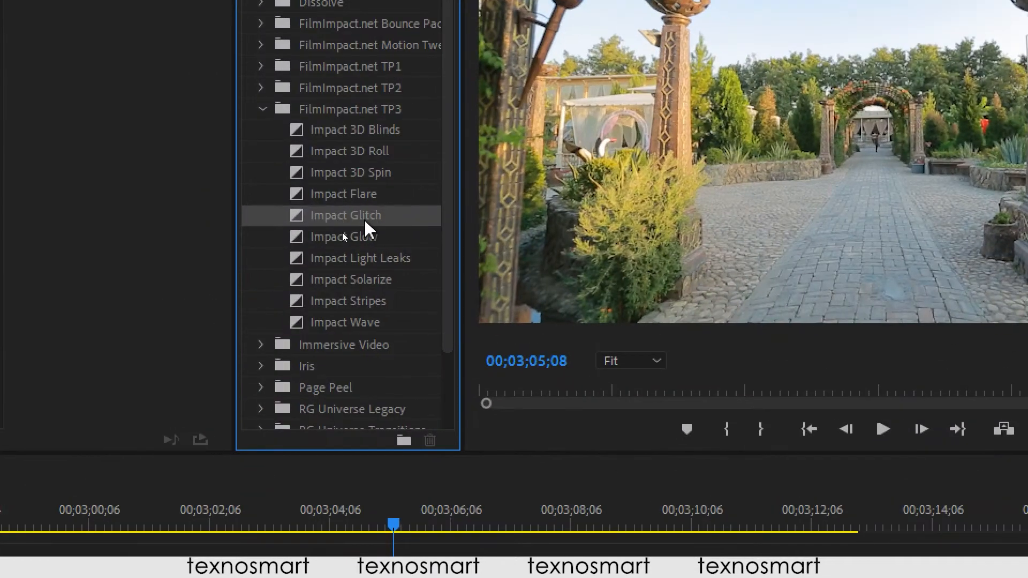
left_click_drag(359, 216, 440, 453)
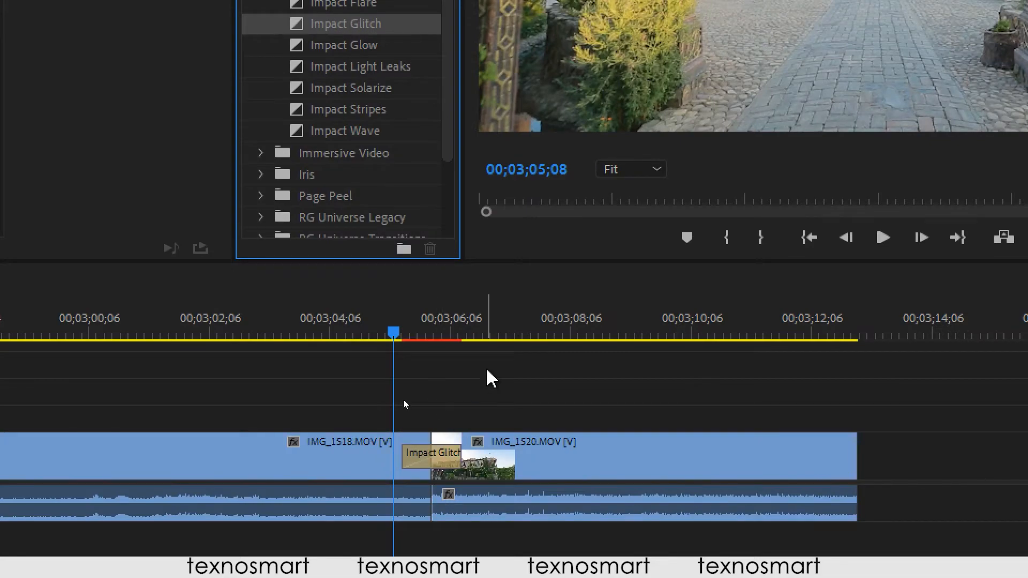
key("alt+space")
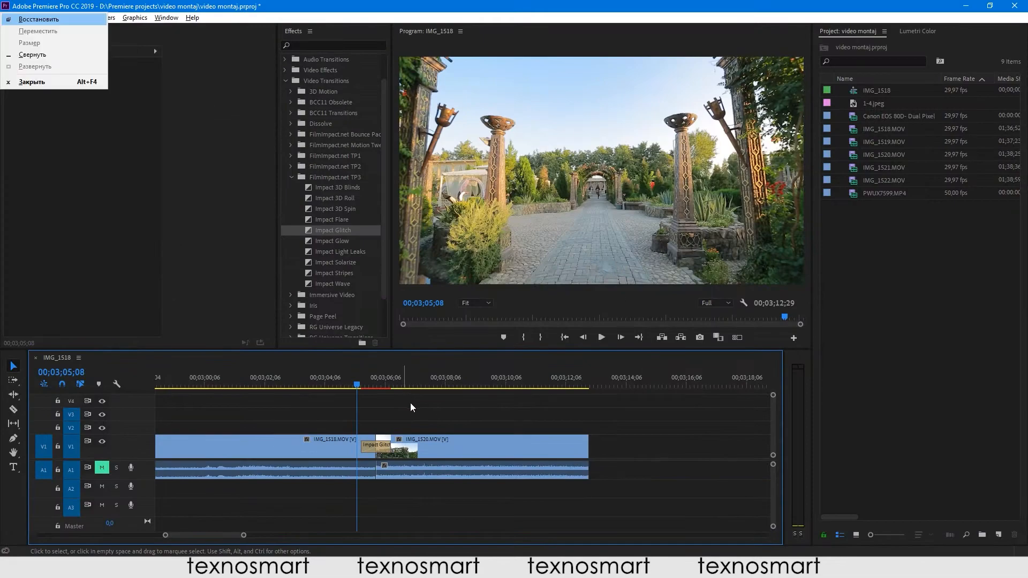
key("Escape")
key("space")
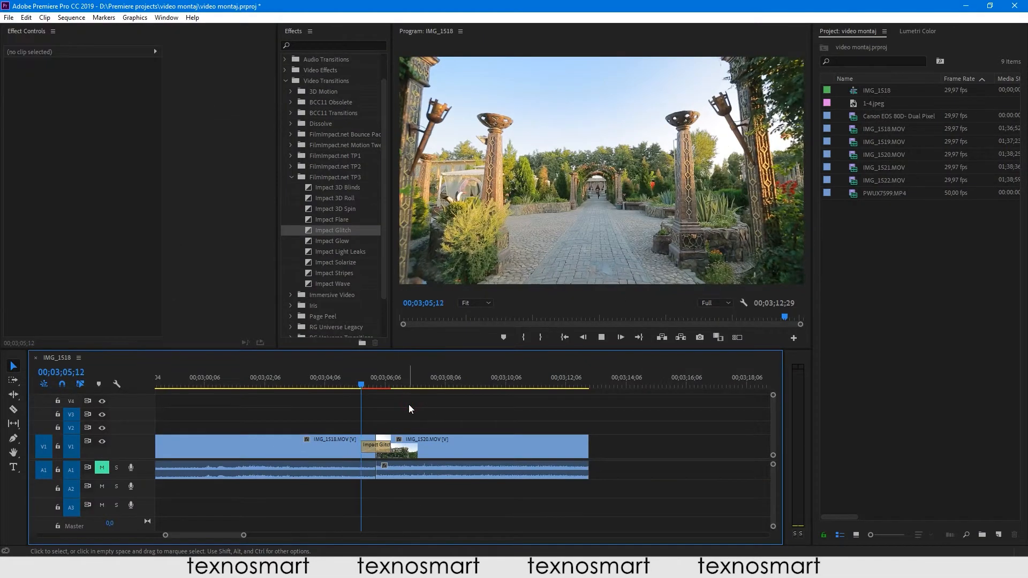
left_click(355, 385)
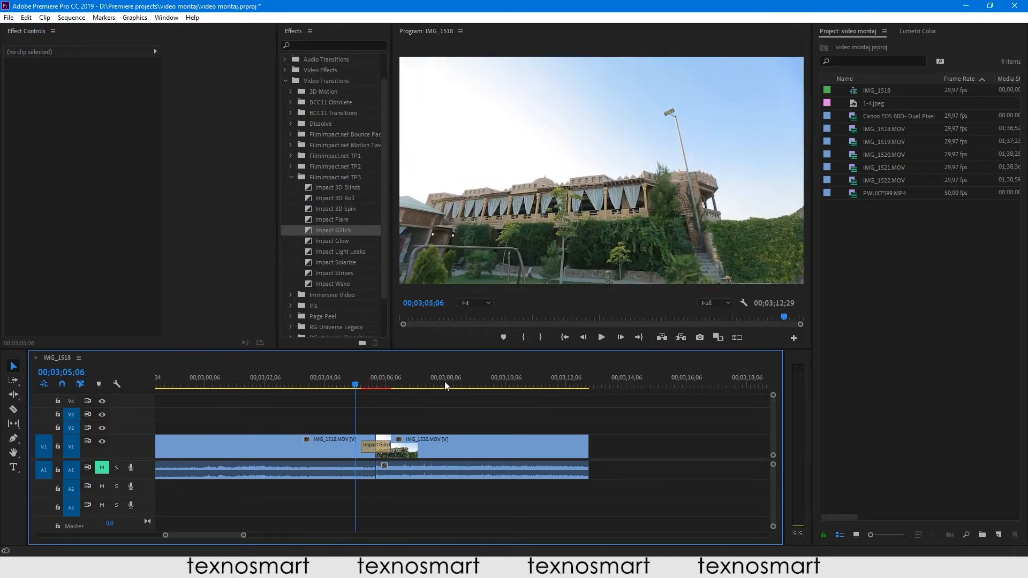
key("space")
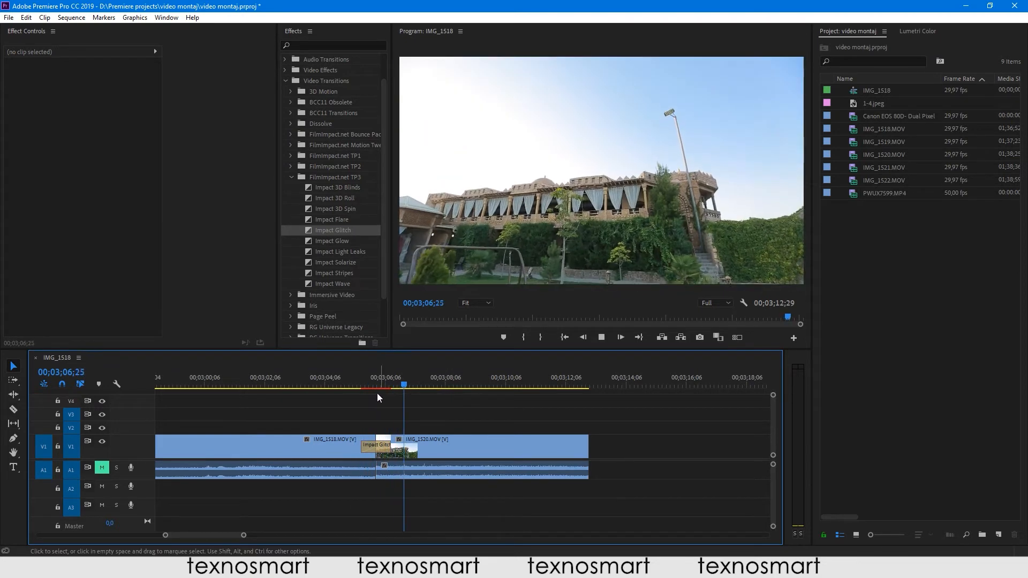
left_click(351, 385)
Replace the Impact Glitch transition at the cut with Impact Light Leaks and play it back several times
left_click_drag(343, 251, 377, 447)
left_click(387, 410)
key("space")
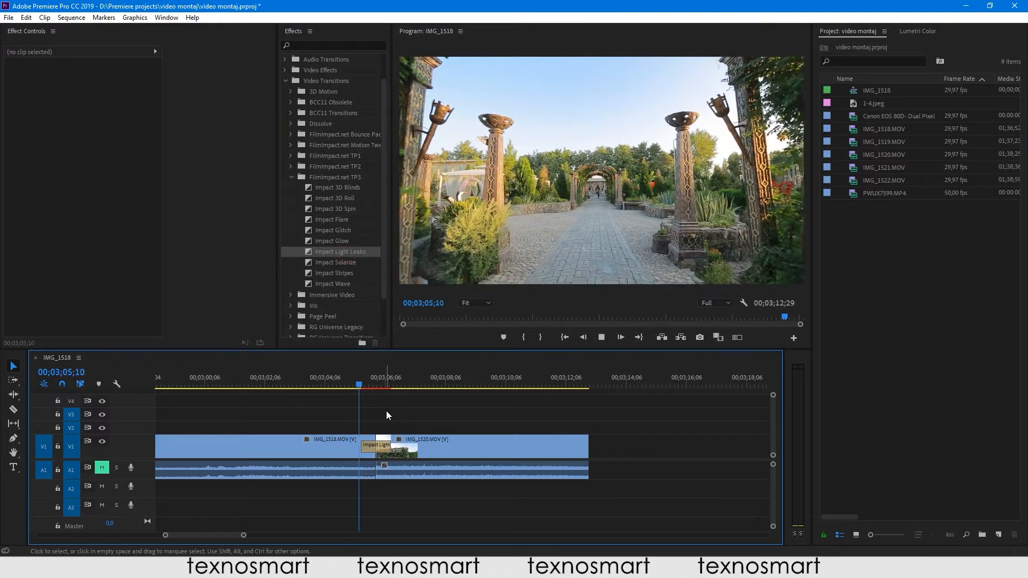
left_click(367, 377)
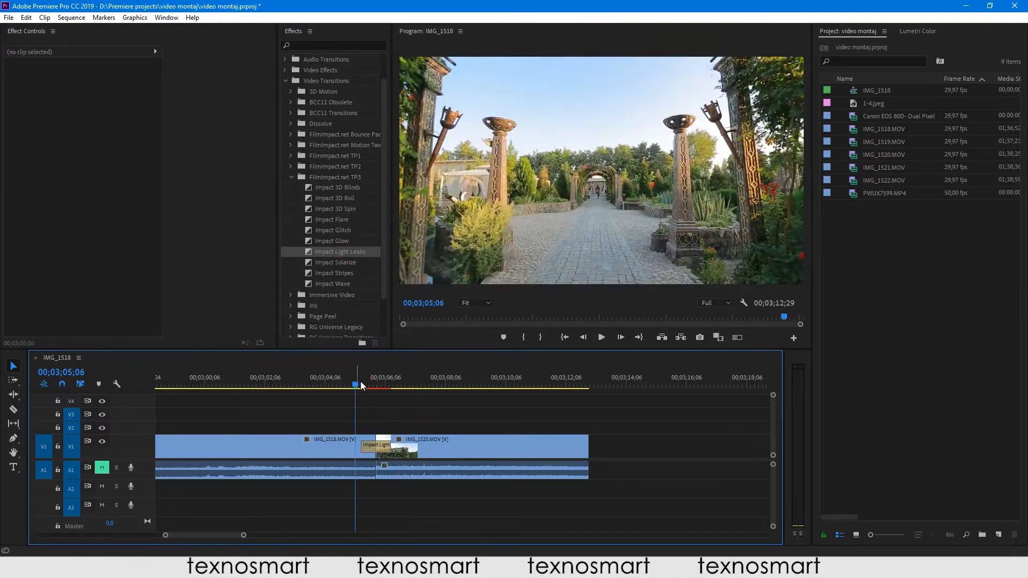
key("space")
left_click(422, 405)
left_click(353, 381)
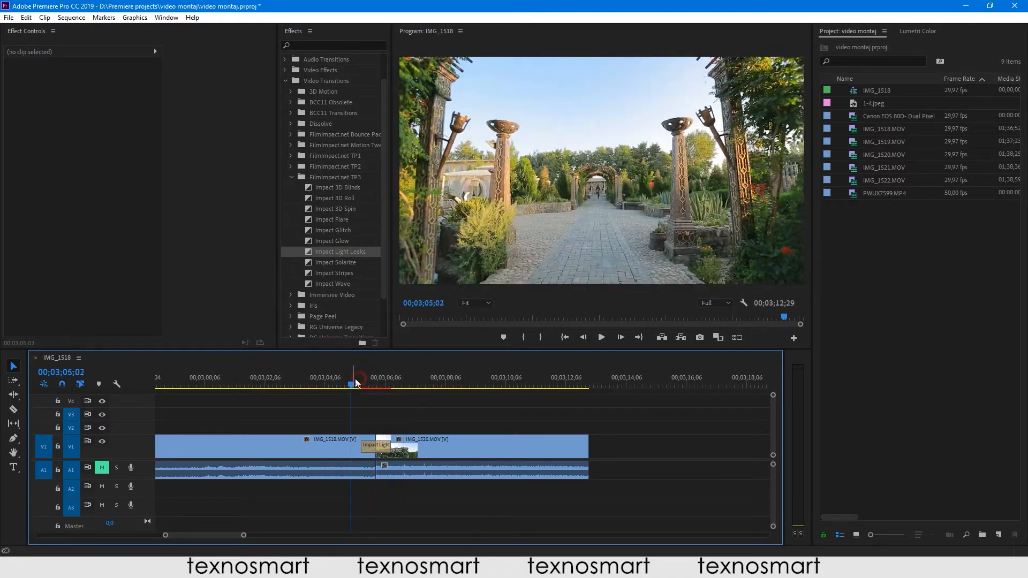
key("space")
left_click_drag(381, 386, 356, 387)
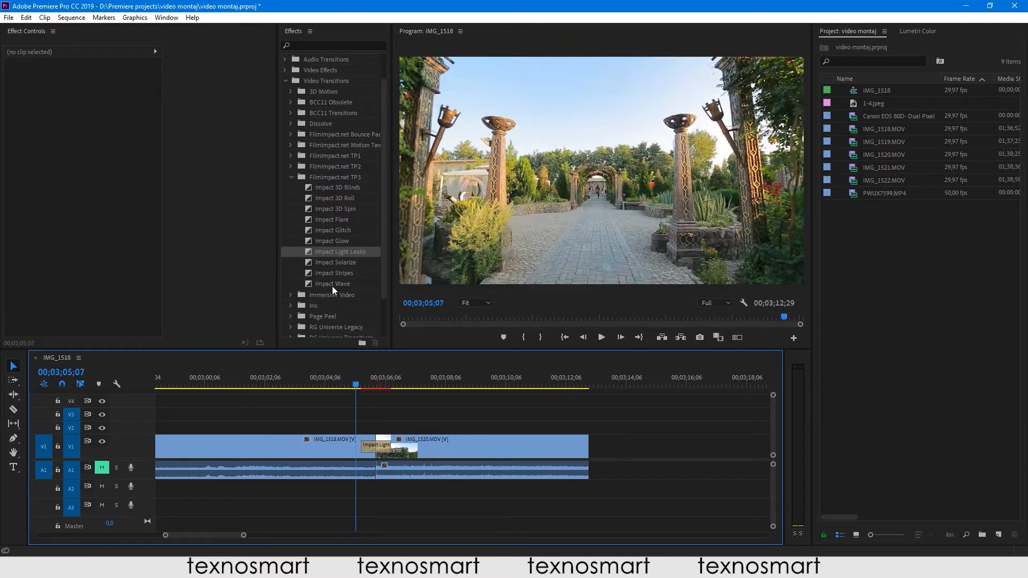
Try Impact Stripes in place of Impact Light Leaks at the cut and play it back
left_click_drag(347, 276, 374, 442)
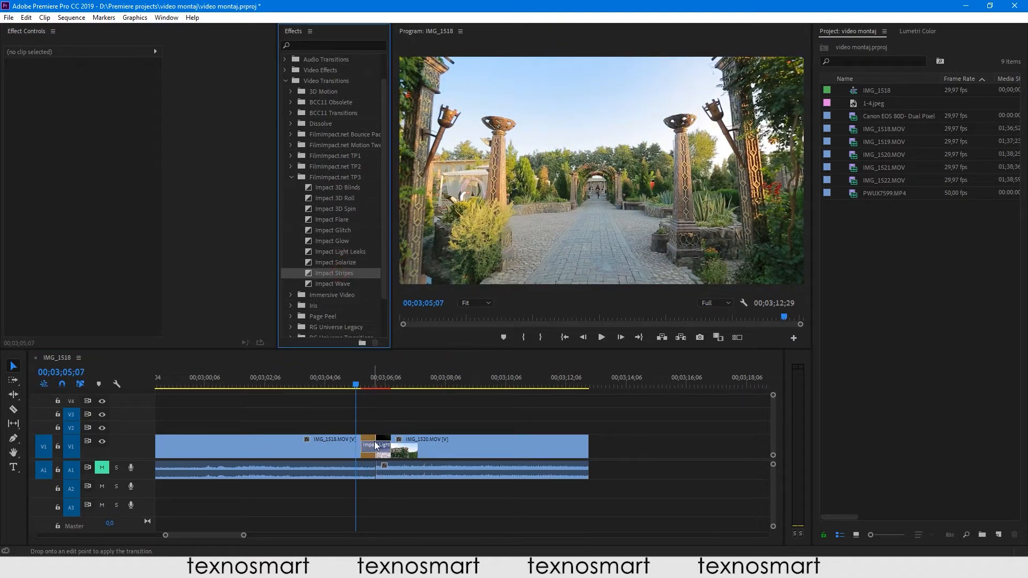
key("space")
left_click(426, 404)
left_click_drag(377, 380, 355, 381)
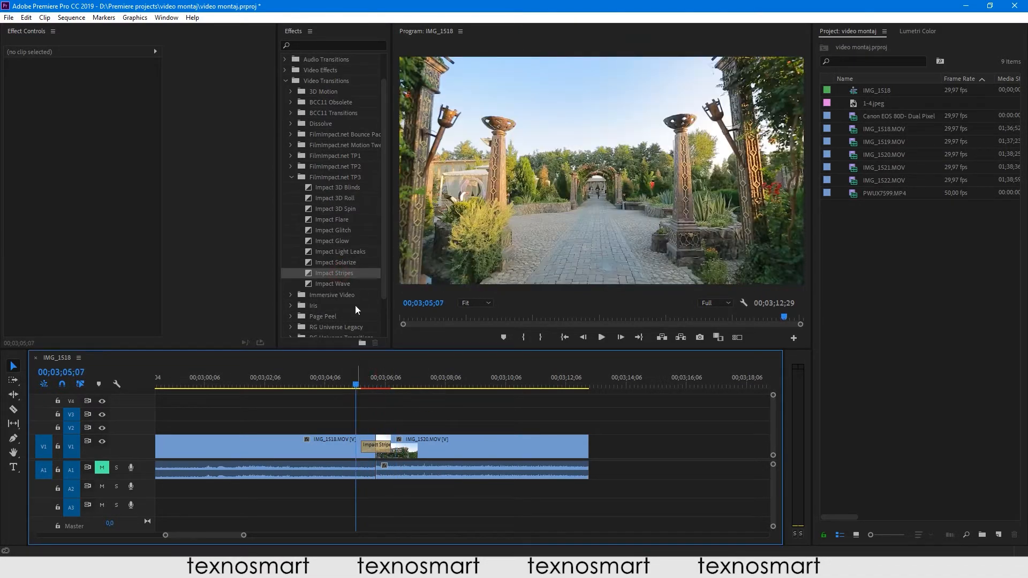
Select the Impact Stripes transition to view its settings and deselect it
left_click(375, 445)
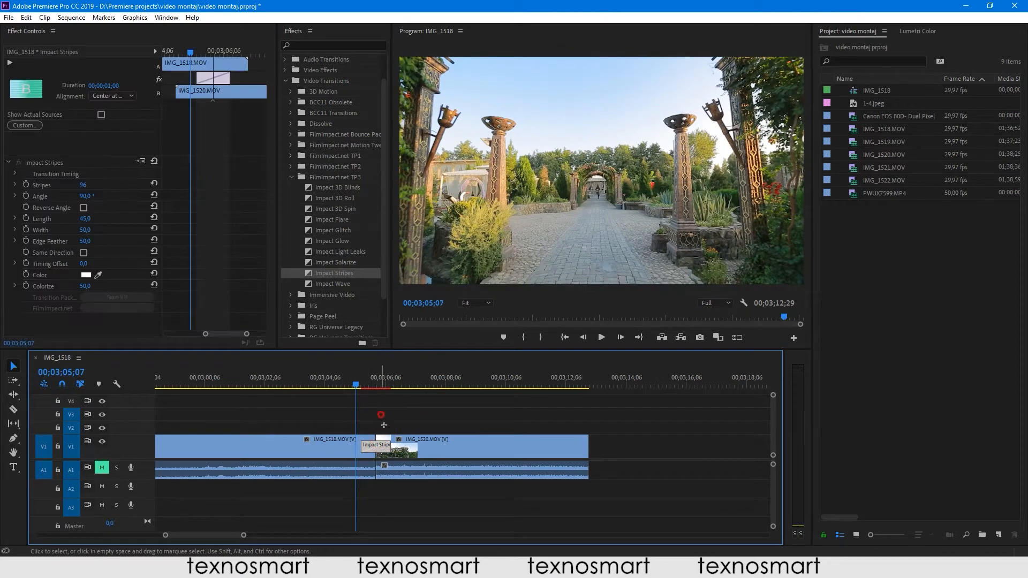
left_click_drag(370, 467, 368, 469)
left_click(406, 418)
left_click_drag(374, 418, 357, 470)
left_click(402, 418)
Replace the Impact Stripes transition with Impact Light Leaks at the cut and play it back
left_click(341, 252)
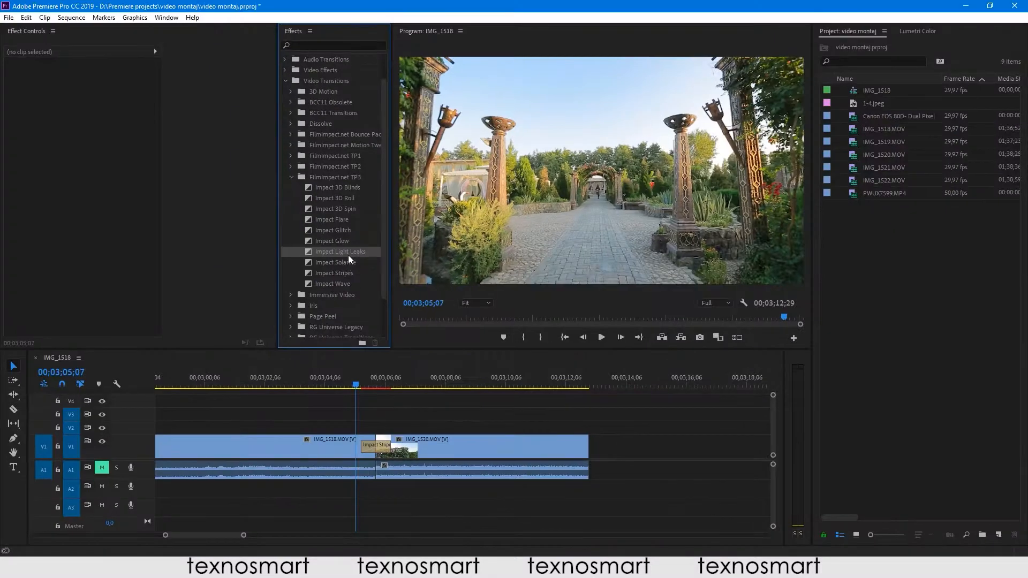
left_click_drag(348, 255, 385, 452)
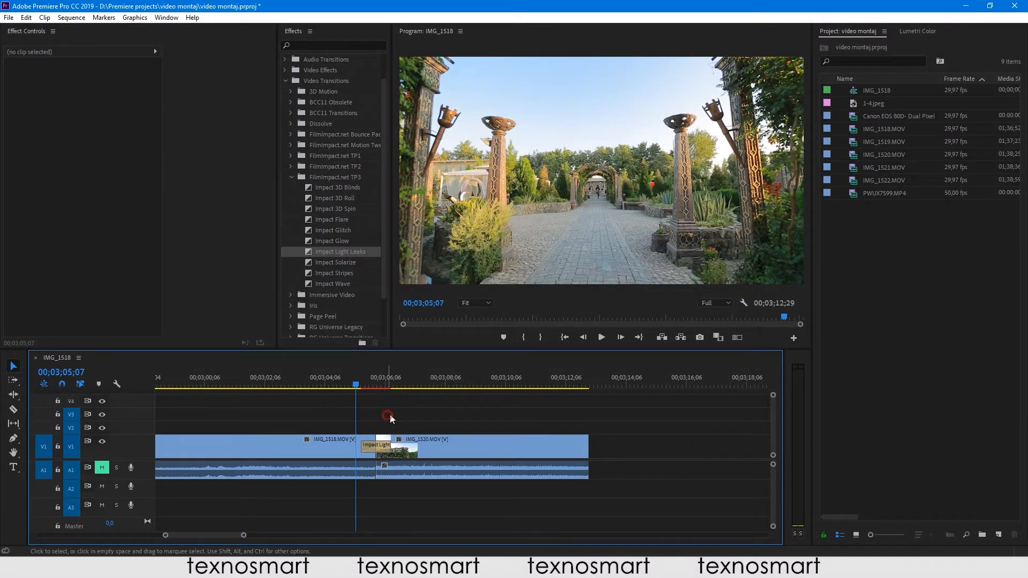
key("space")
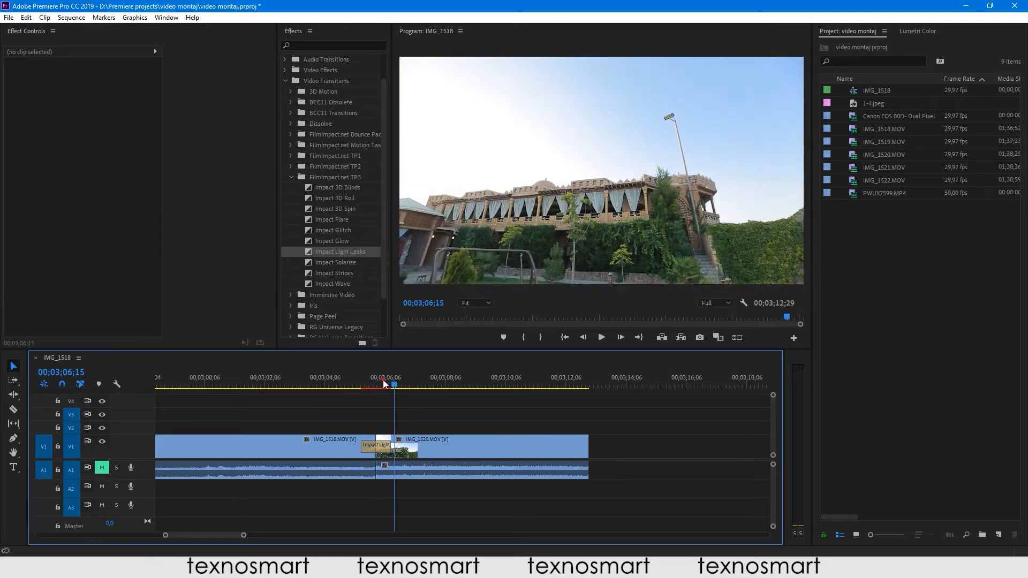
Step through the middle frames of the Impact Light Leaks transition and play the remainder
mouse_move(384, 381)
left_mouse_down()
mouse_move(364, 385)
mouse_move(375, 389)
left_mouse_up()
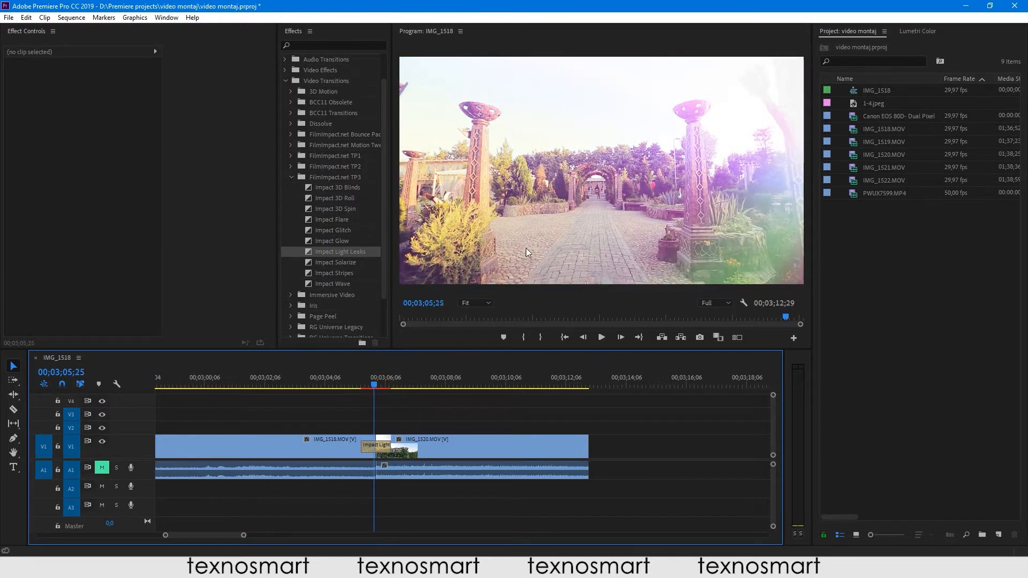
key("Right")
key("Right")
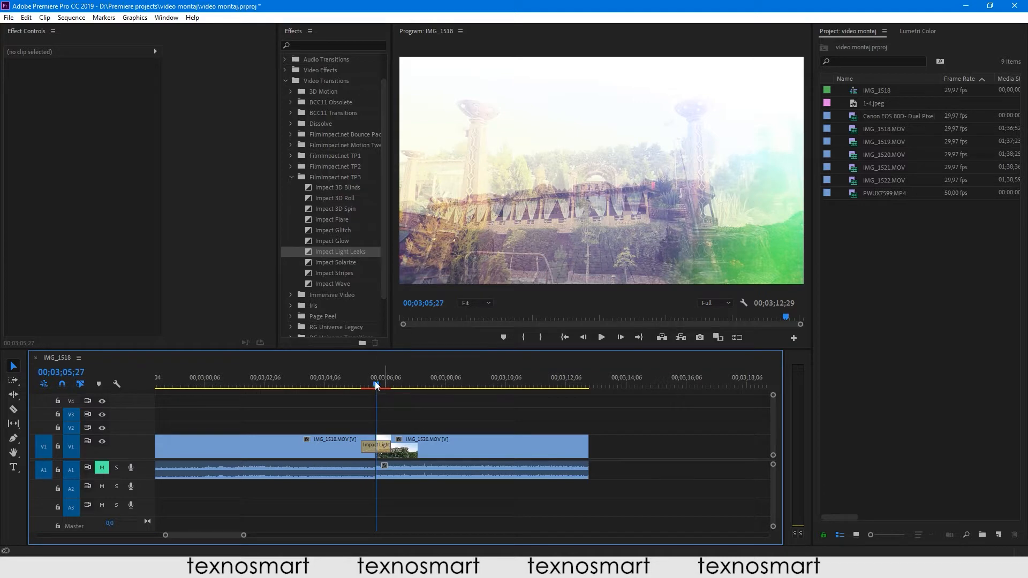
key("space")
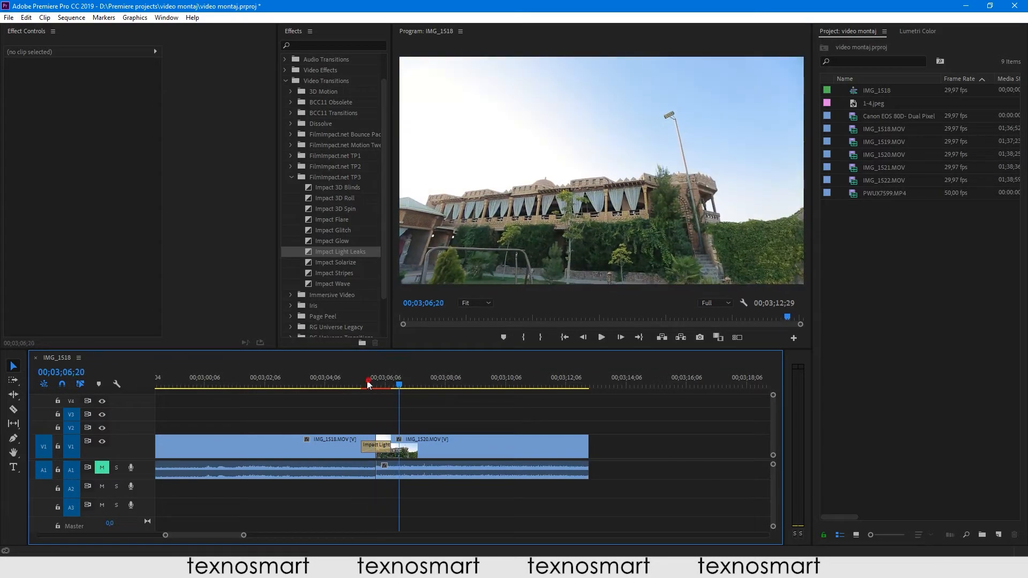
left_click(349, 384)
Select the Impact Light Leaks transition, move the playhead to the cut at 00;03;05;27 and deselect the transition
left_click(377, 449)
key("Down")
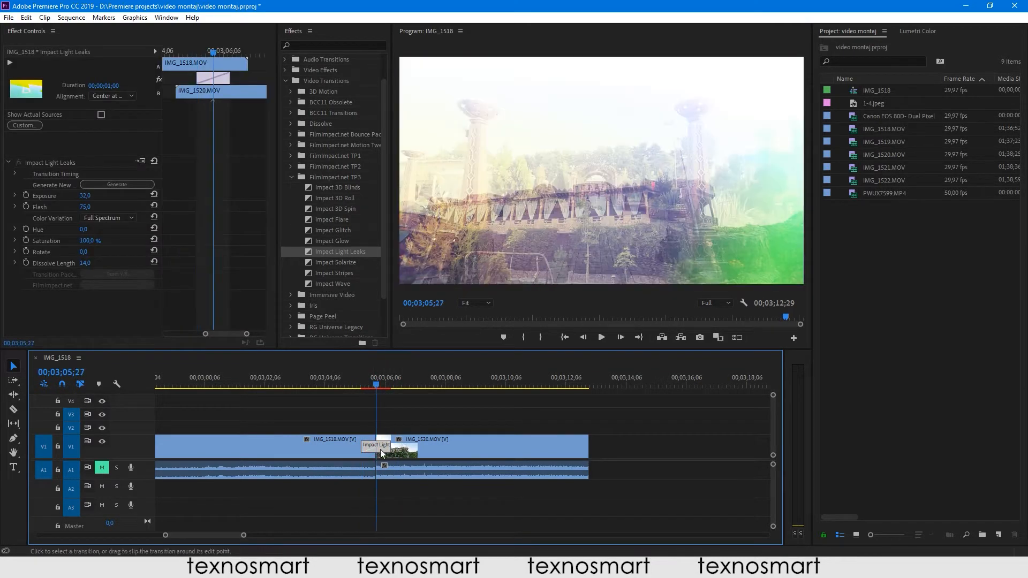
left_click(399, 422)
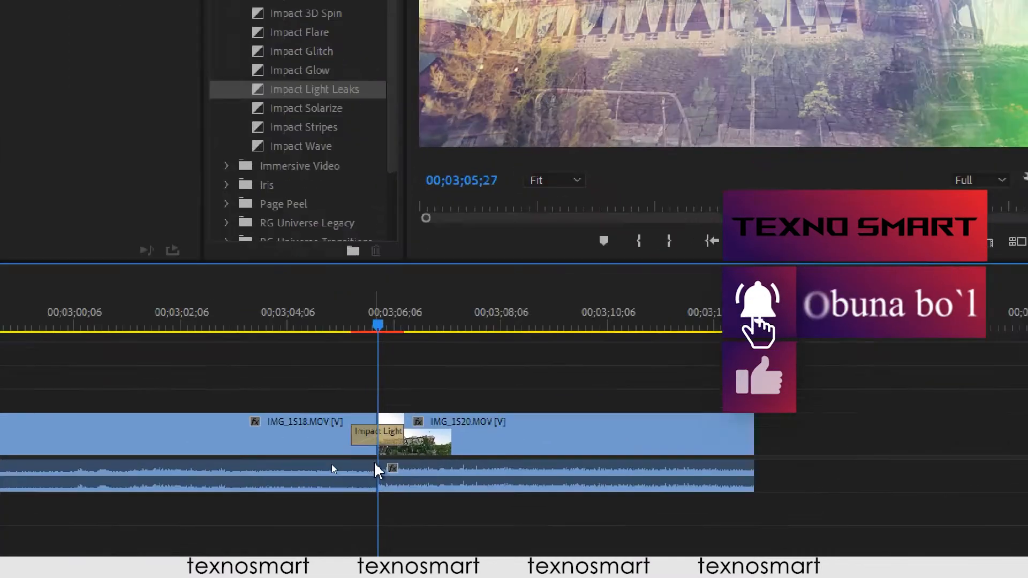
left_click_drag(282, 436, 298, 361)
left_click(484, 379)
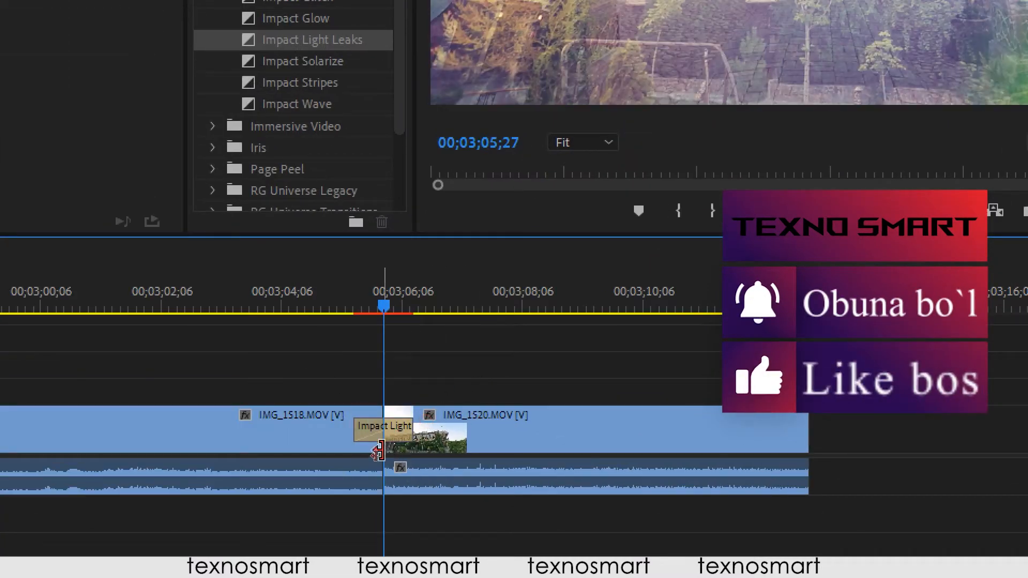
Place the playhead at 00;03;04;26, select the Impact Light Leaks transition and set its Exposure to 65
left_click(322, 306)
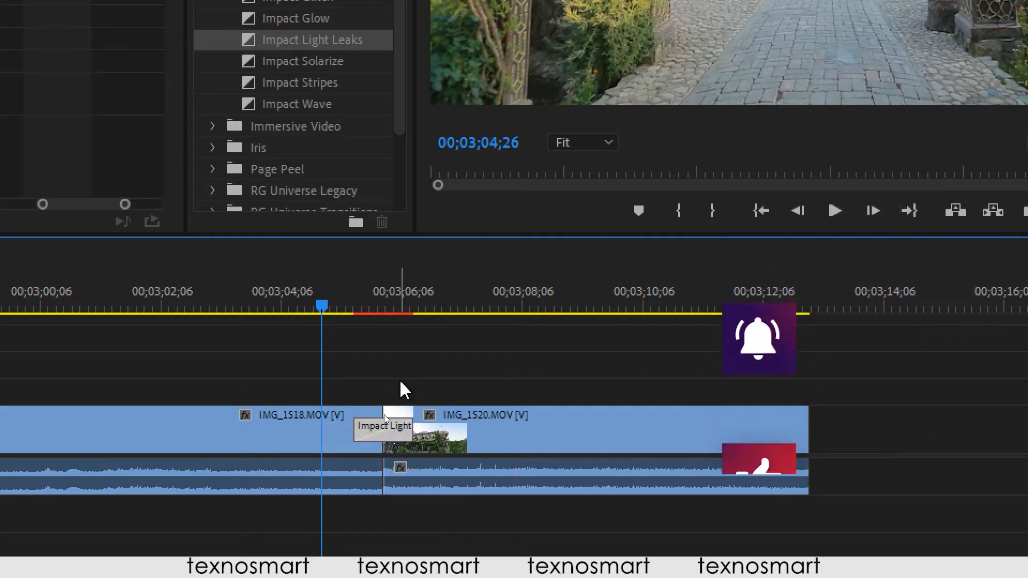
left_click(399, 429)
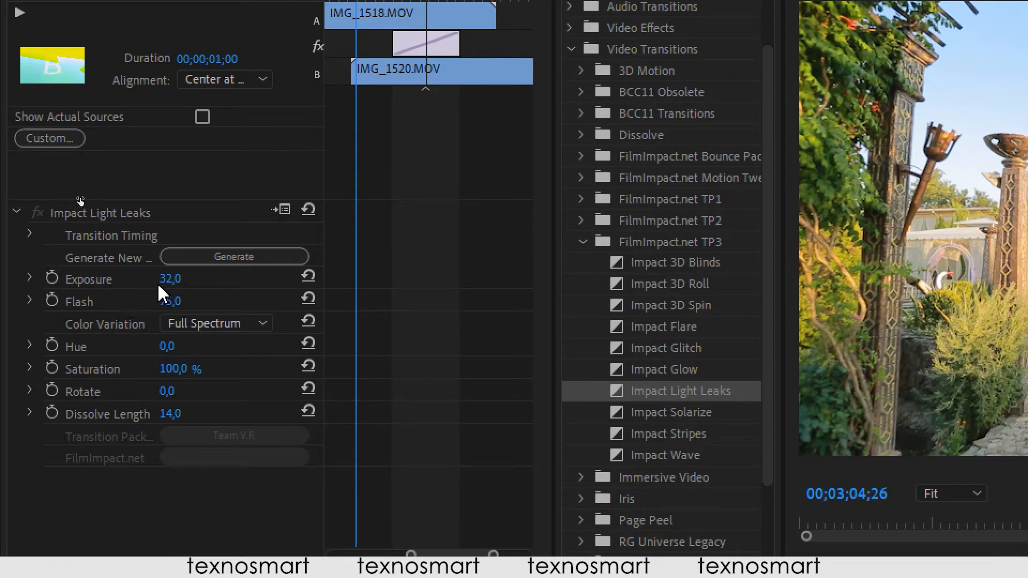
left_click_drag(162, 290, 161, 287)
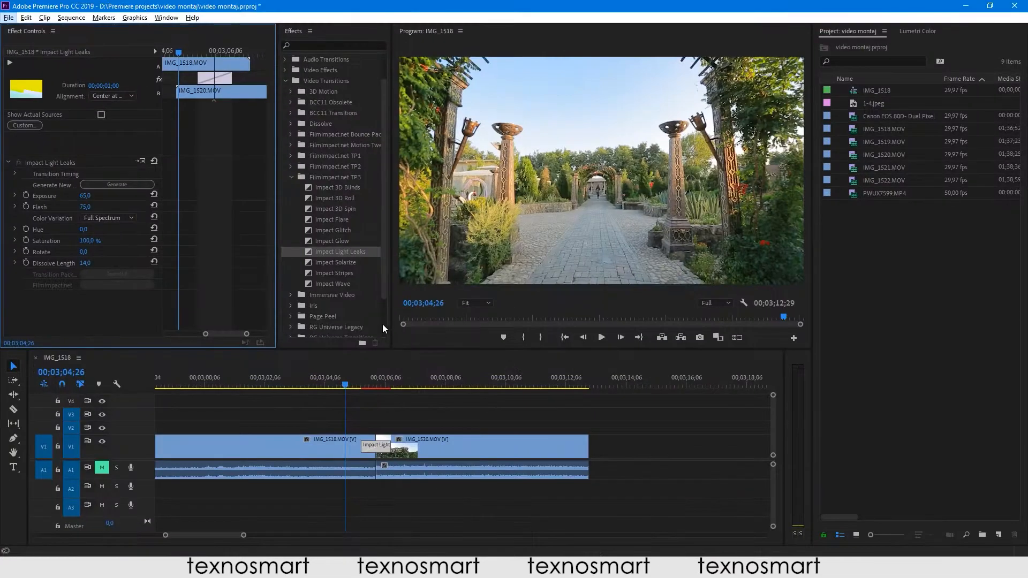
Move the playhead to the cut at 00;03;05;27, select the Impact Light Leaks transition and set its Exposure to 0
left_click(360, 381)
left_click_drag(361, 381, 376, 382)
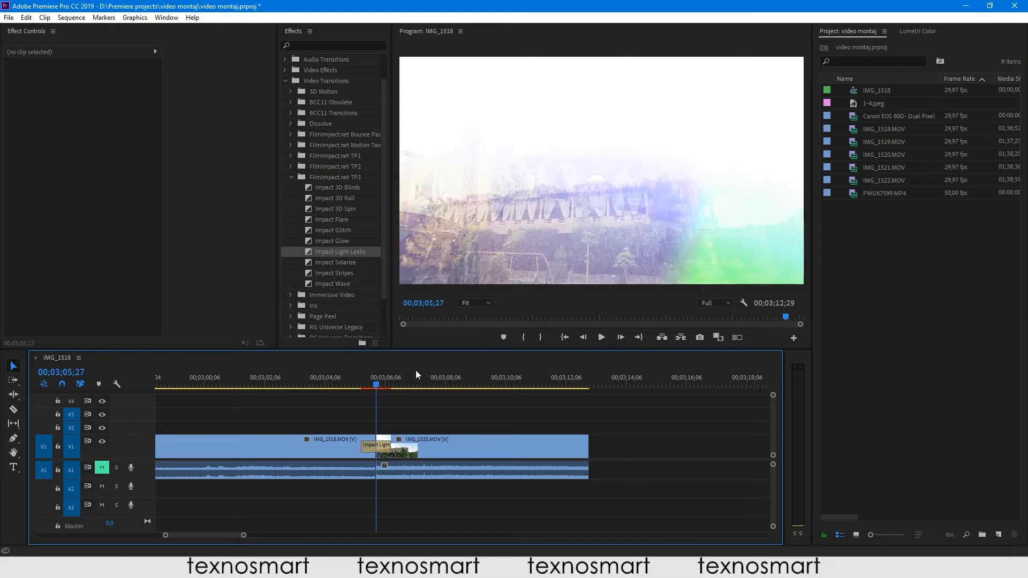
left_click(376, 446)
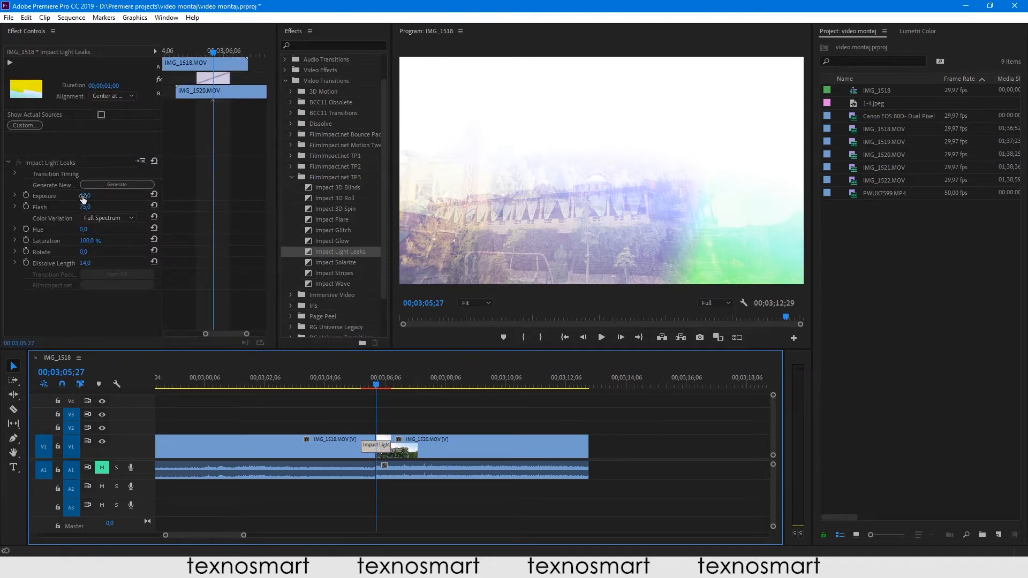
left_click_drag(83, 196, 41, 196)
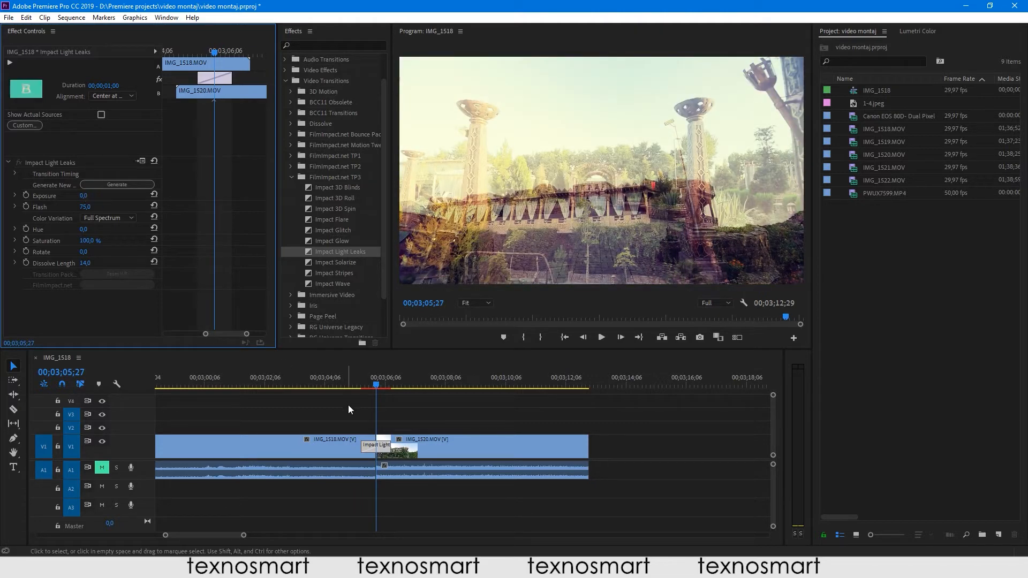
Scrub through the Impact Light Leaks transition to preview it, with both its Exposure and Flash set to 100
left_click_drag(352, 385, 376, 380)
mouse_move(84, 196)
left_mouse_down()
mouse_move(137, 196)
mouse_move(65, 207)
mouse_move(98, 207)
left_mouse_up()
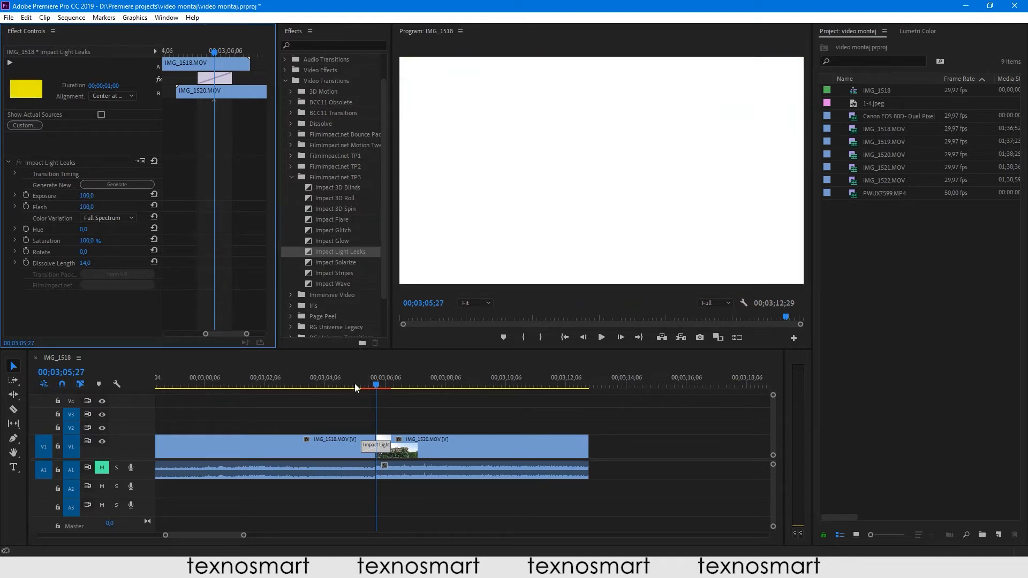
left_click_drag(356, 388, 386, 392)
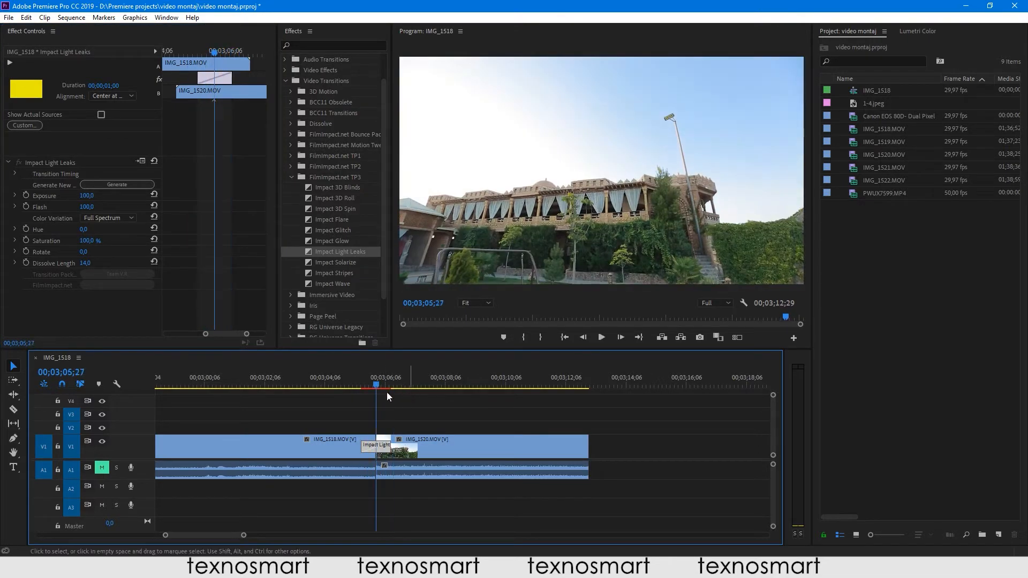
Set the Impact Light Leaks transition's Flash to 44 and its Exposure to 77
mouse_move(90, 208)
left_mouse_down()
mouse_move(59, 208)
mouse_move(77, 205)
left_mouse_up()
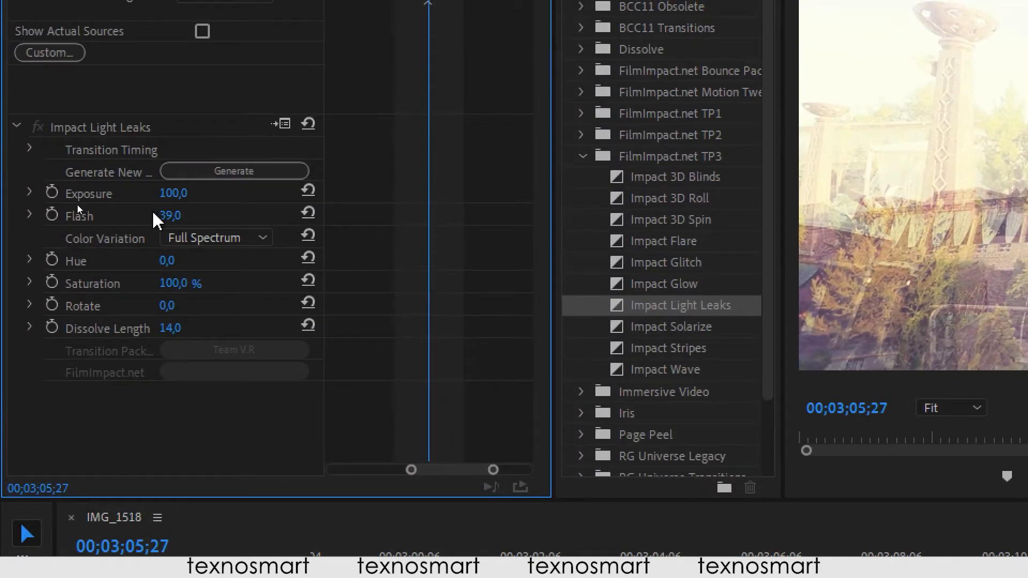
left_click_drag(167, 220, 136, 221)
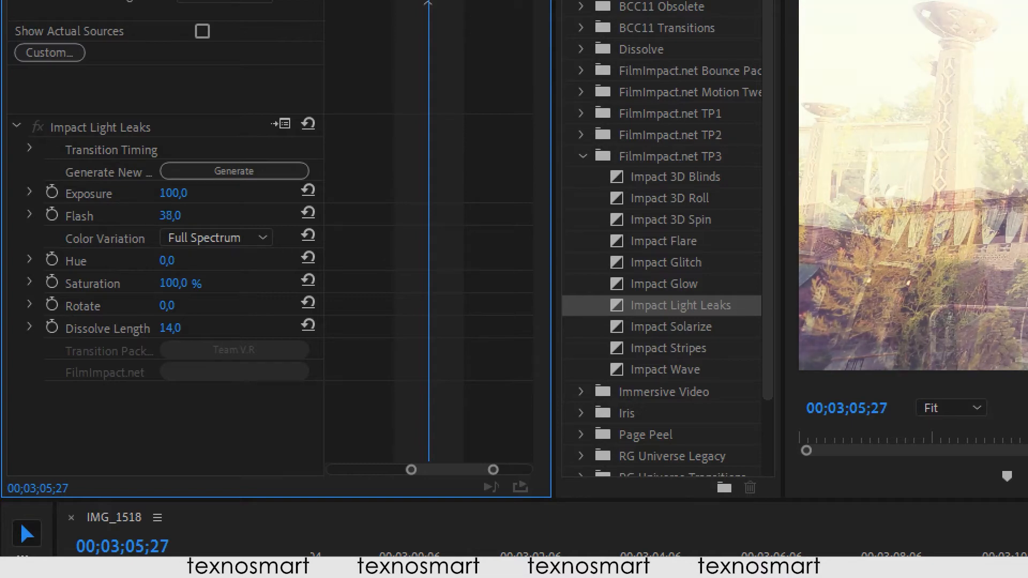
left_click(86, 193)
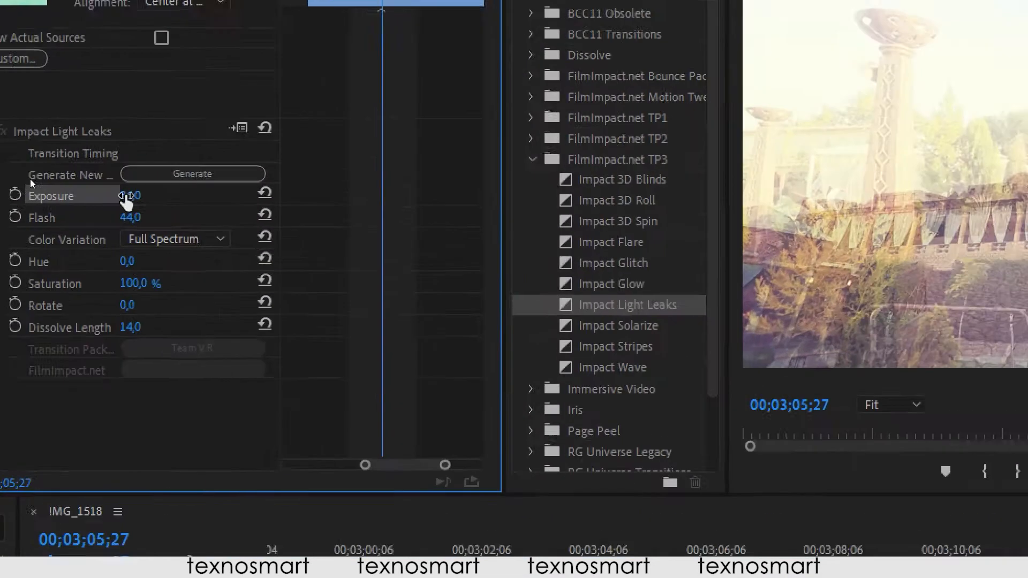
left_click_drag(191, 196, 188, 196)
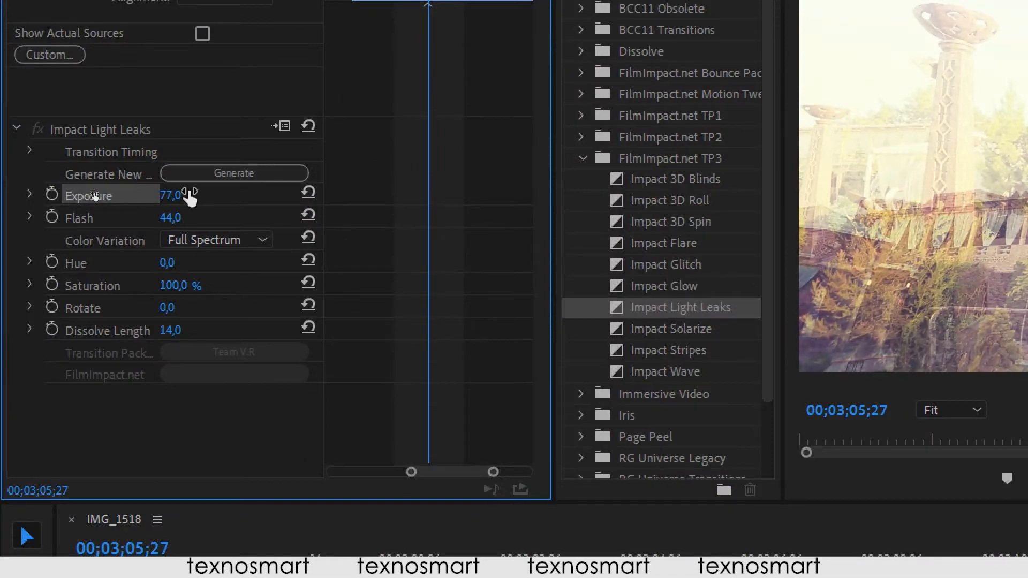
Replace Impact Light Leaks with Impact Wave at the cut, preview it from 00;03;05;04 and park the playhead at 00;03;05;21
mouse_move(368, 392)
left_mouse_down()
mouse_move(387, 381)
mouse_move(353, 382)
left_mouse_up()
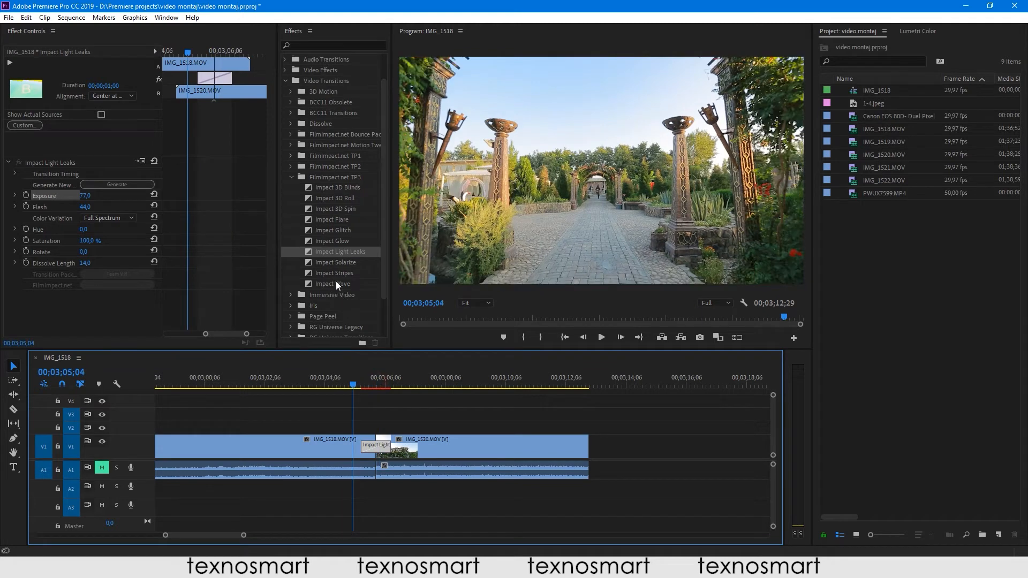
left_click_drag(335, 282, 384, 452)
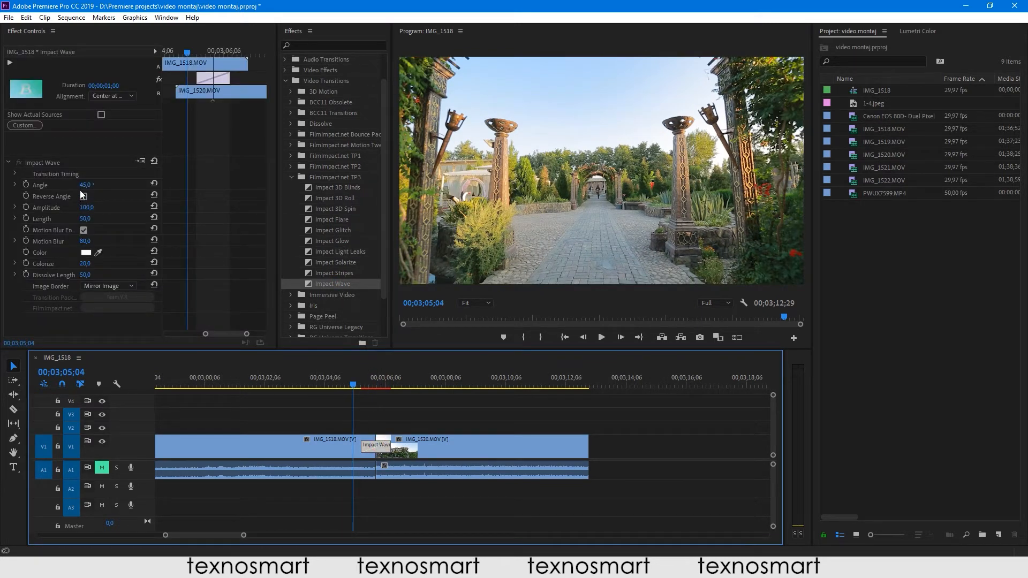
key("space")
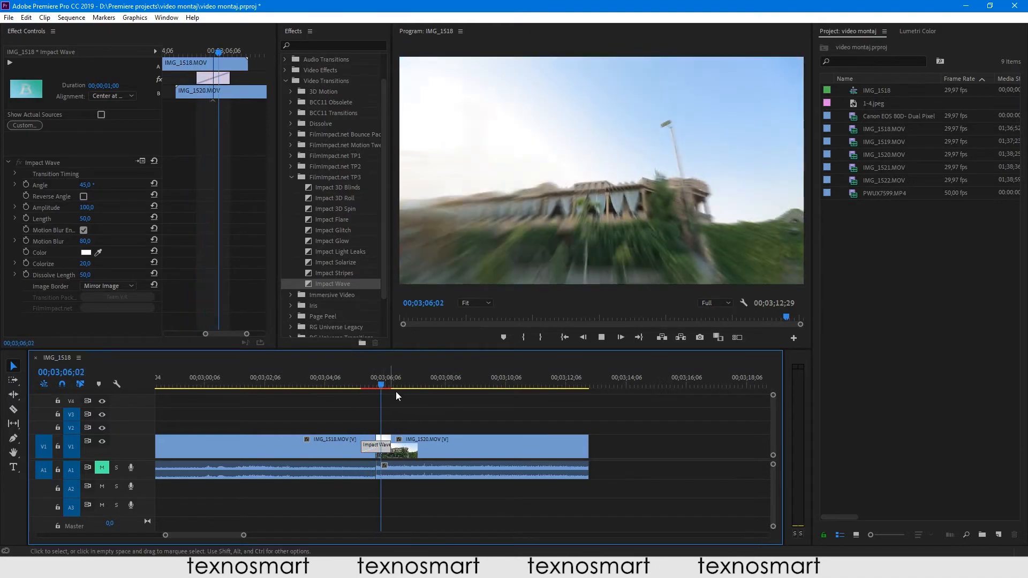
mouse_move(389, 386)
left_mouse_down()
mouse_move(352, 392)
mouse_move(379, 392)
left_mouse_up()
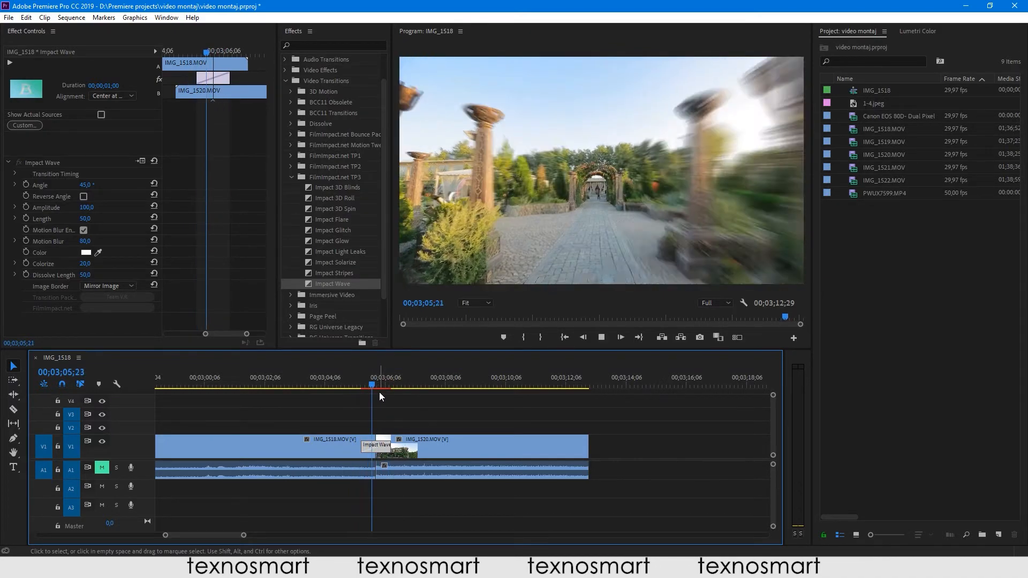
key("space")
left_click(369, 386)
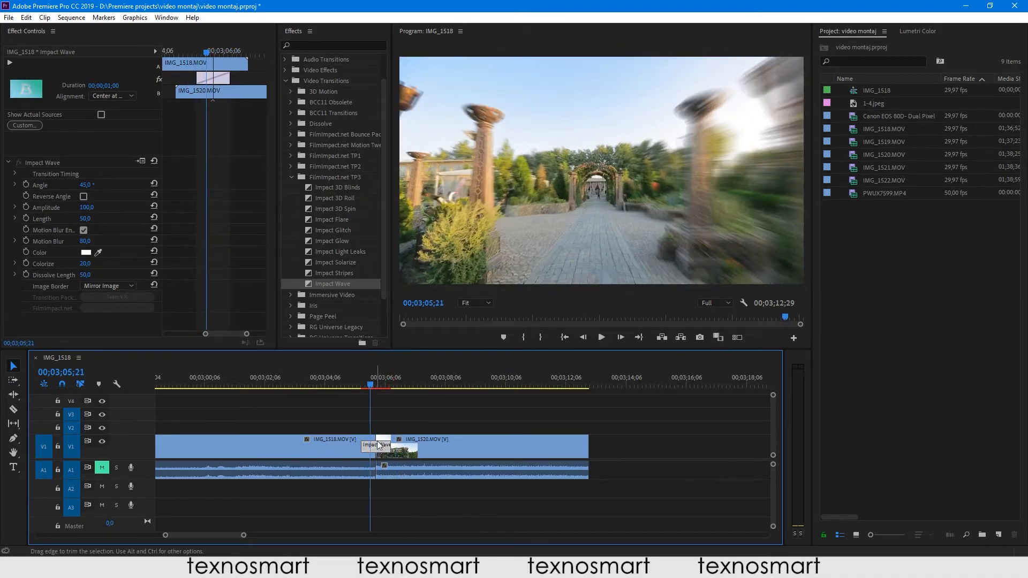
Select the Impact Wave transition at the cut and set its Angle to 90°
left_click(387, 422)
left_click(381, 445)
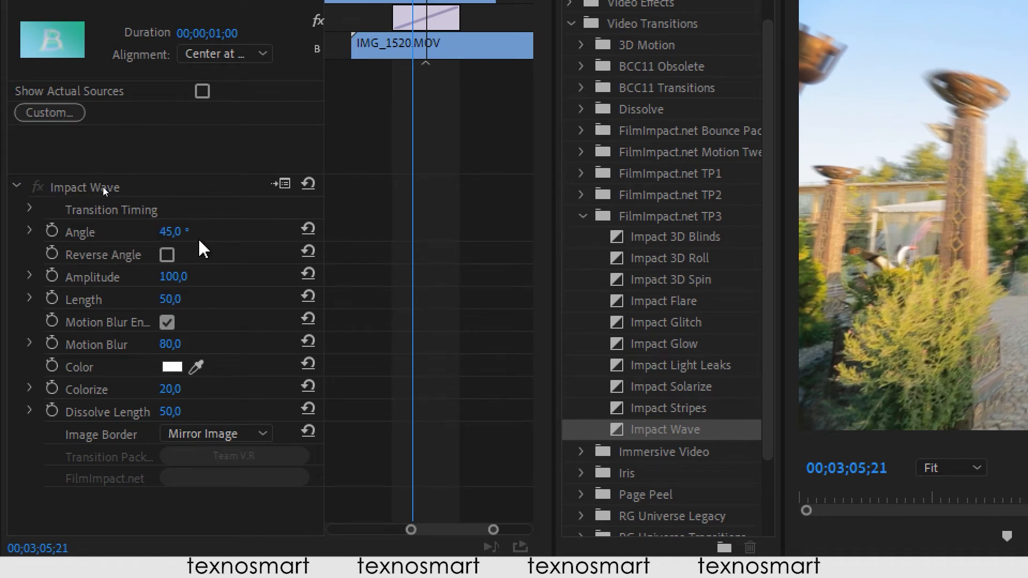
left_click(171, 232)
left_click(246, 229)
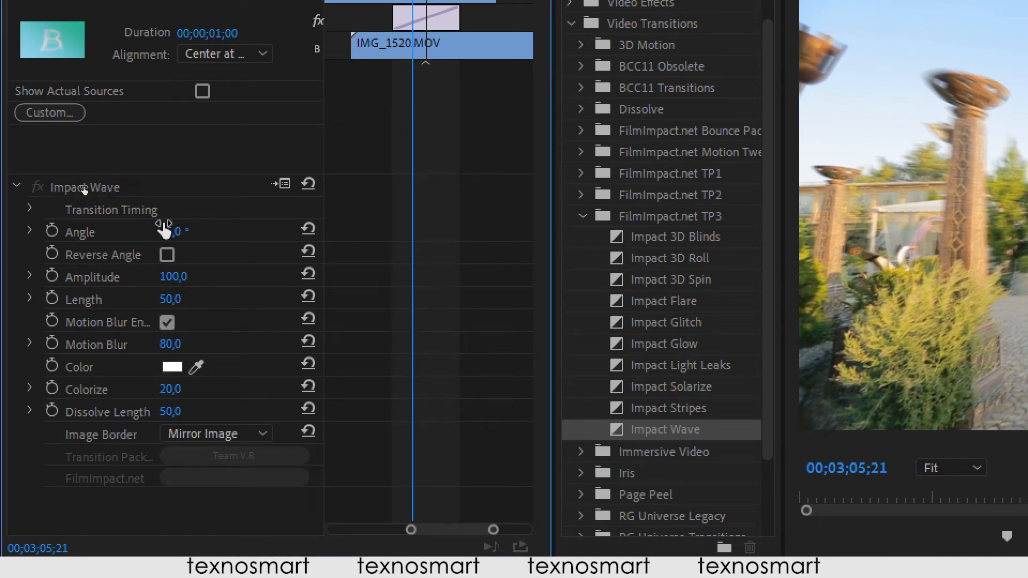
left_click_drag(167, 236, 197, 230)
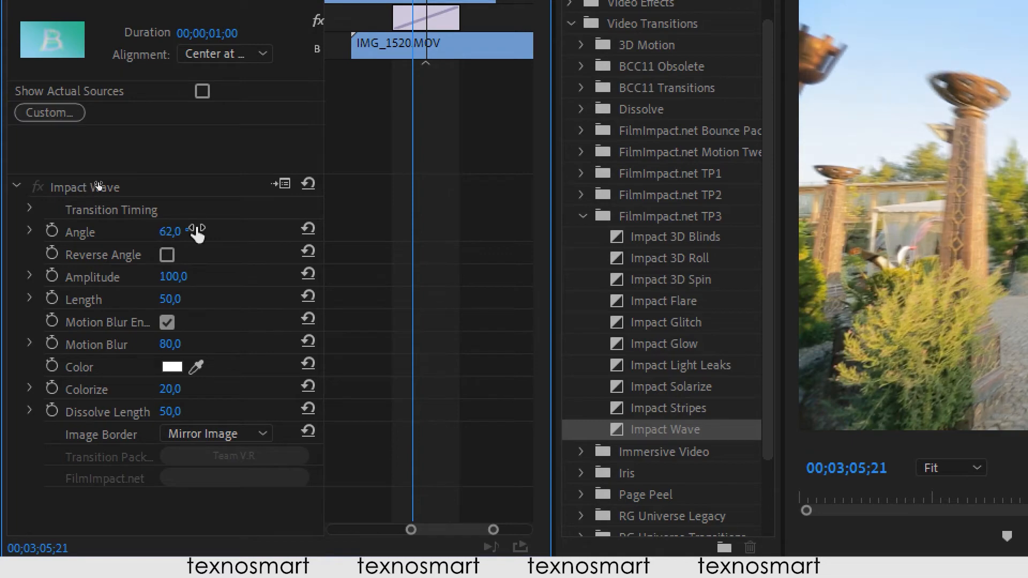
left_click(197, 229)
type("90")
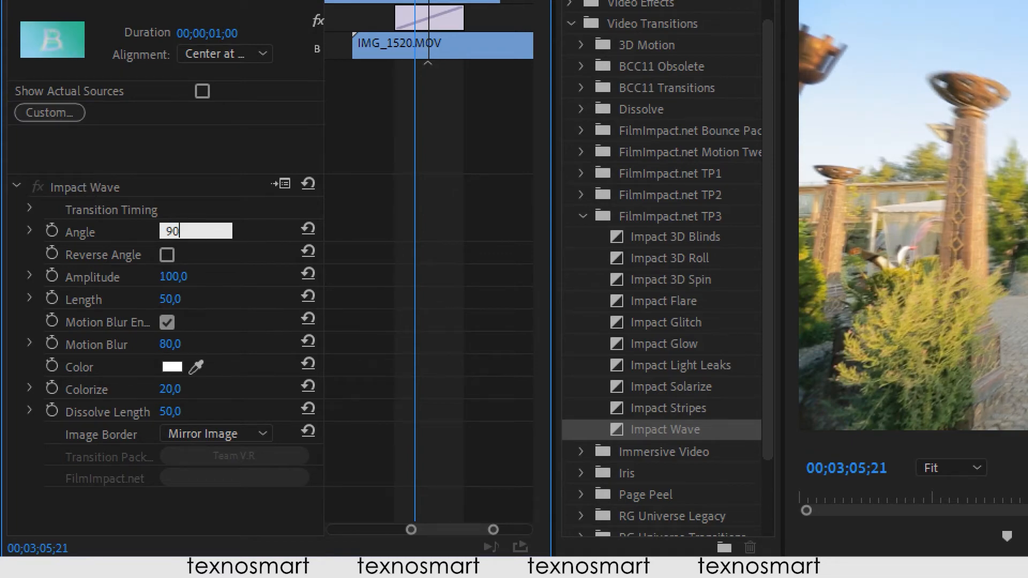
key("Return")
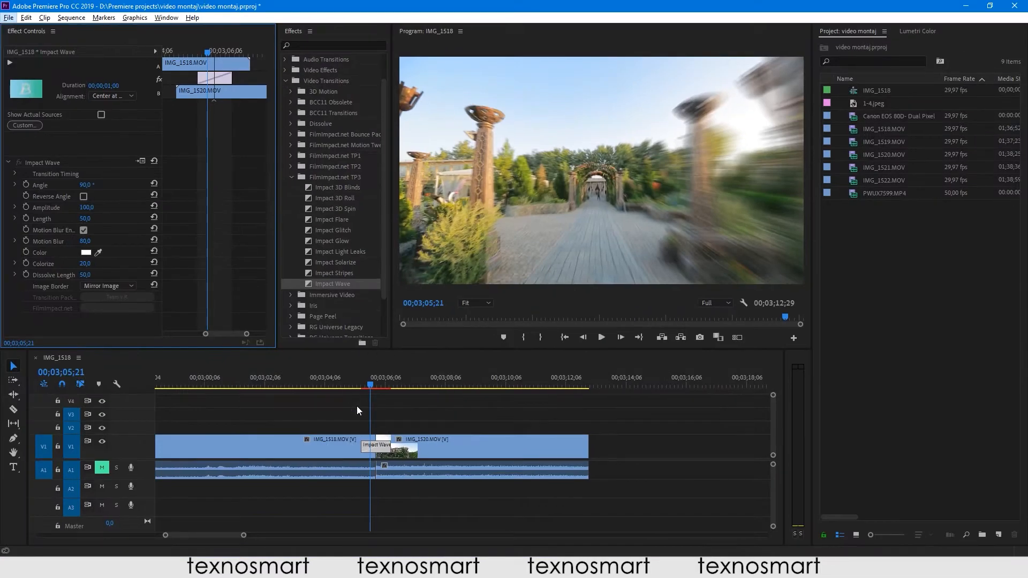
Deselect the Impact Wave transition, play it back from just before its start and scrub across the cut
left_click(356, 411)
left_click(370, 385)
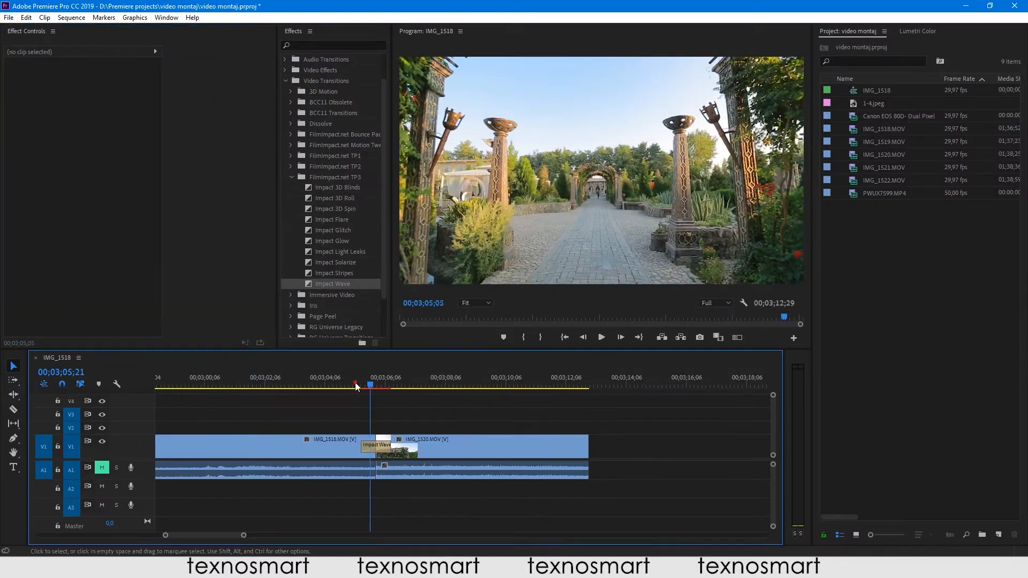
key("space")
mouse_move(381, 384)
left_mouse_down()
mouse_move(360, 385)
mouse_move(373, 387)
left_mouse_up()
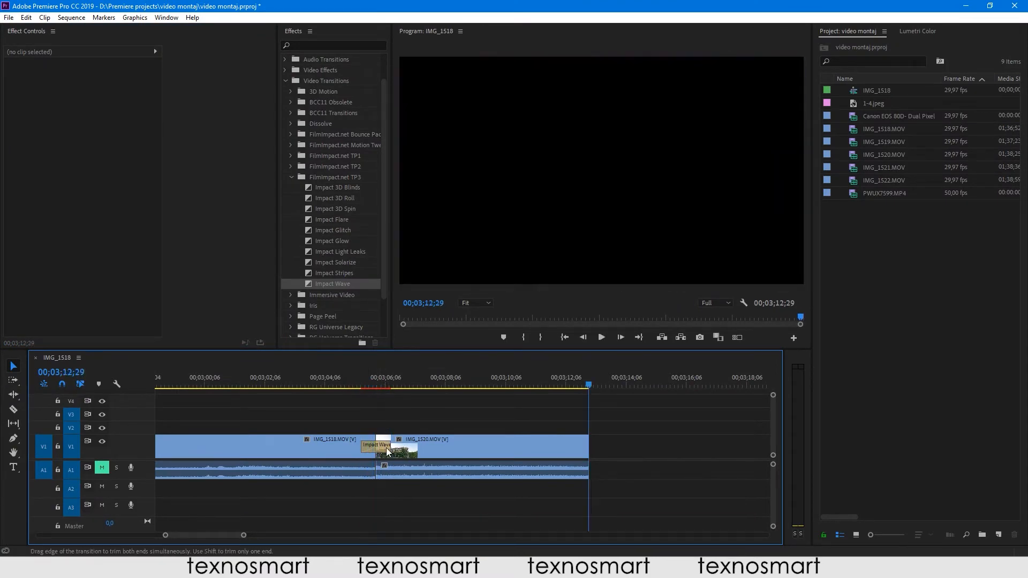
Select the Impact Wave transition, set its Angle to -28° and Amplitude to -100, and try out its Length setting
left_click(381, 447)
key("=")
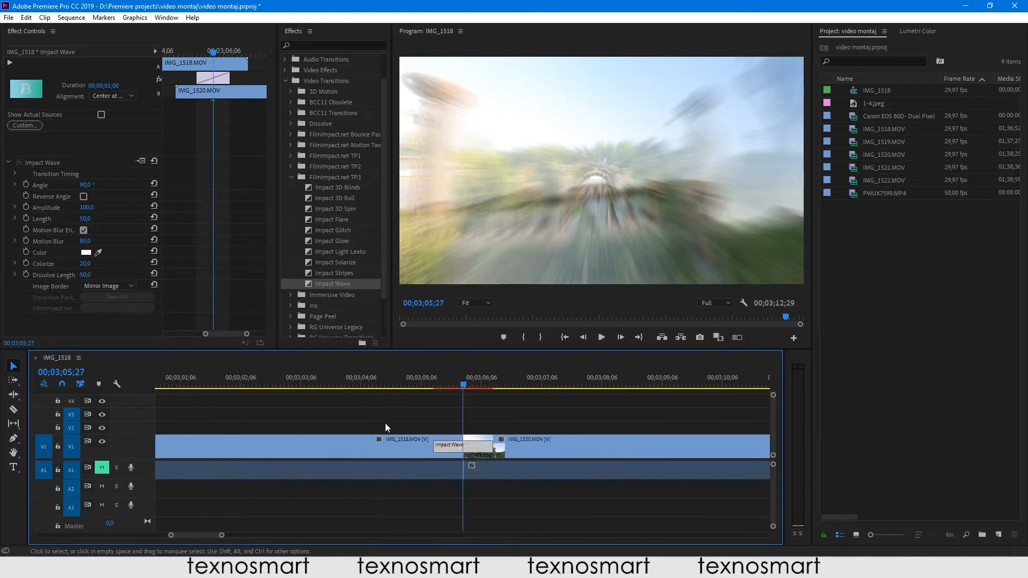
left_click(94, 185)
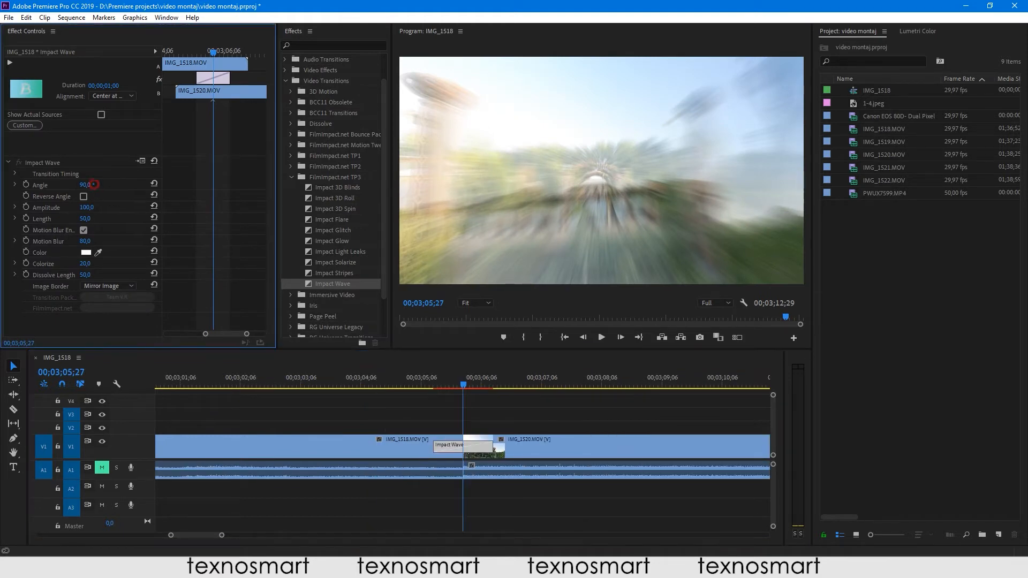
left_click_drag(86, 185, 0, 184)
left_click_drag(87, 207, 2, 207)
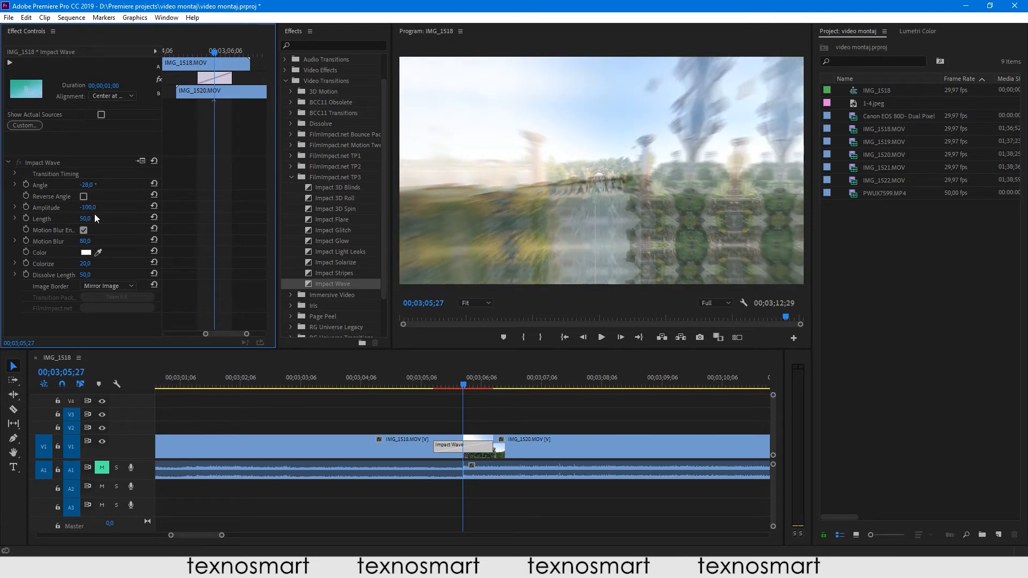
left_click_drag(85, 219, 112, 217)
Play the adjusted Impact Wave transition several times from just before its start
left_click(421, 389)
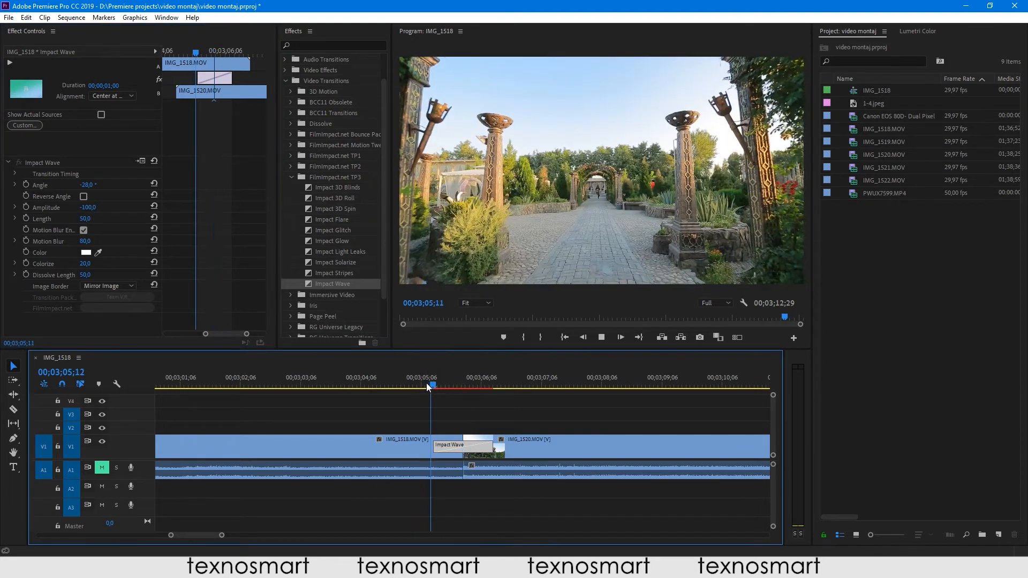
key("space")
left_click(423, 384)
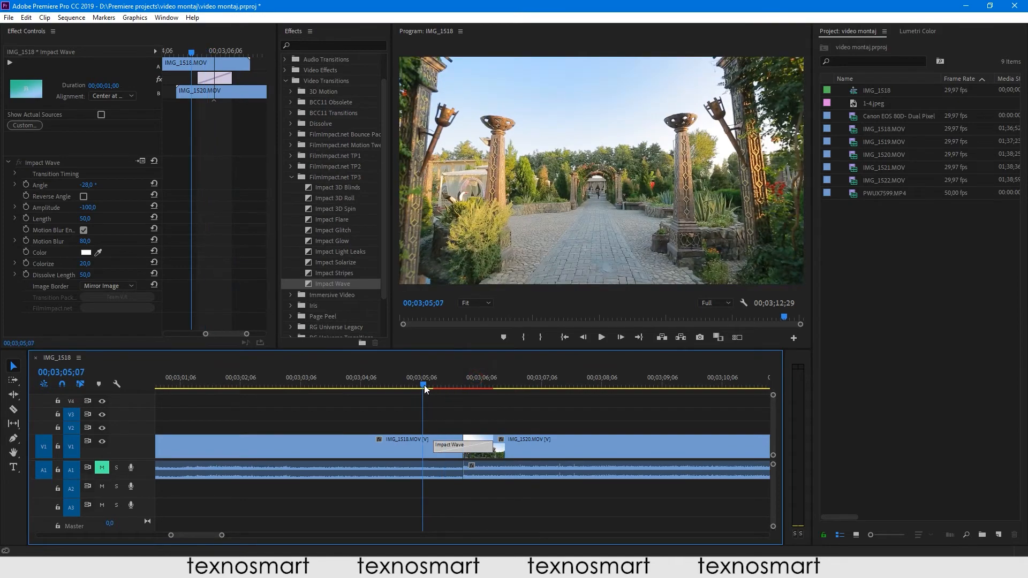
left_click(85, 241)
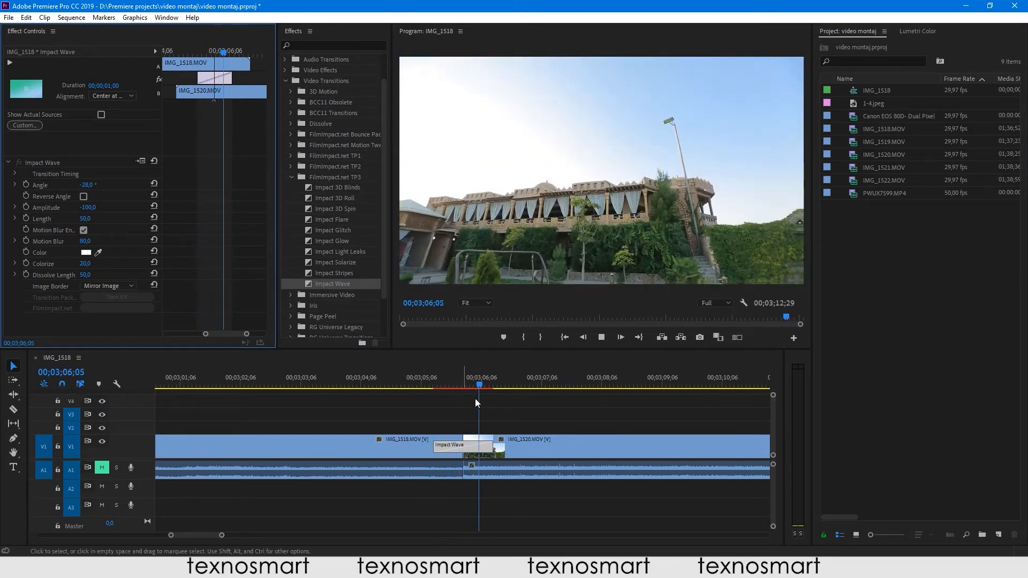
left_click(413, 385)
key("space")
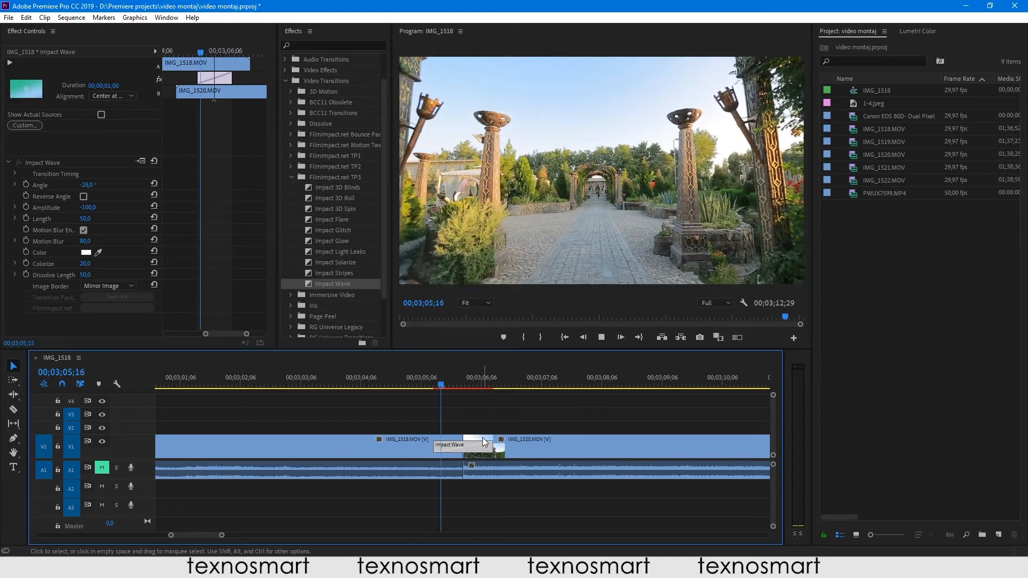
Extend the Impact Wave transition to a duration of 00;00;01;12, play it back and return the playhead to 00;03;05;00
mouse_move(423, 385)
left_mouse_down()
mouse_move(488, 387)
mouse_move(420, 390)
left_mouse_up()
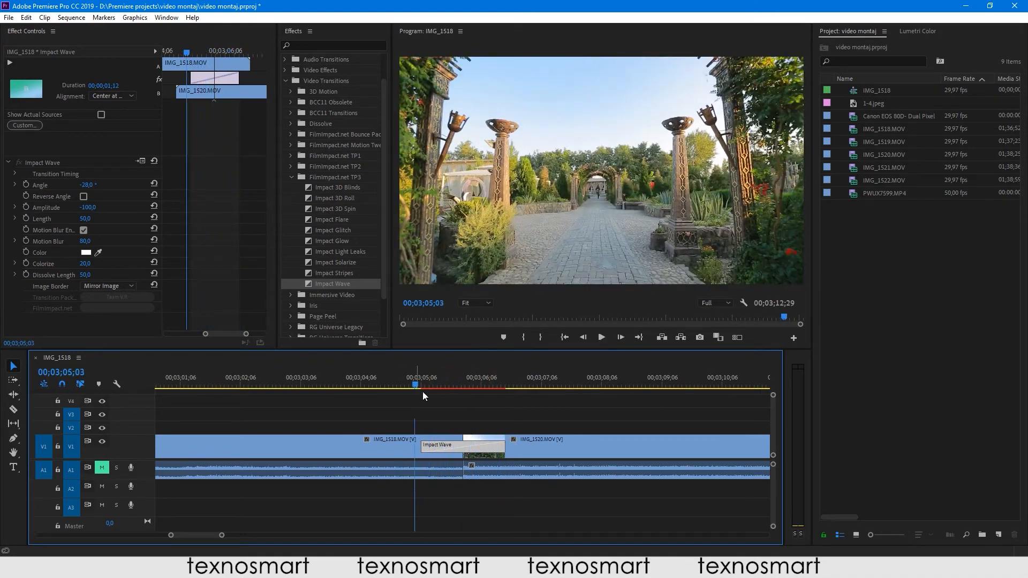
key("space")
left_click_drag(511, 381, 408, 390)
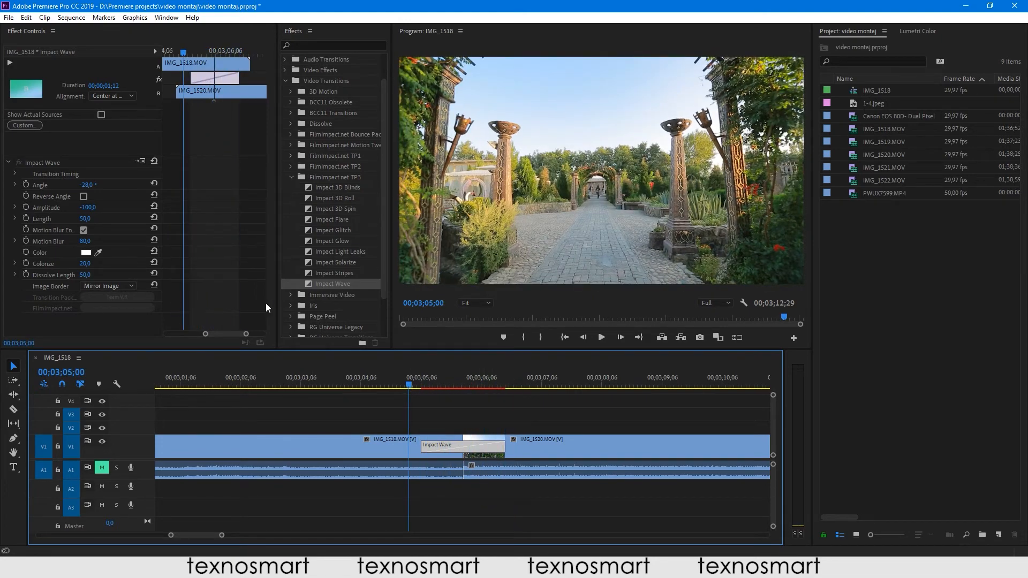
Replace the Impact Wave transition with Impact TV Power from the FilmImpact.net TP2 set and play it back
left_click(292, 177)
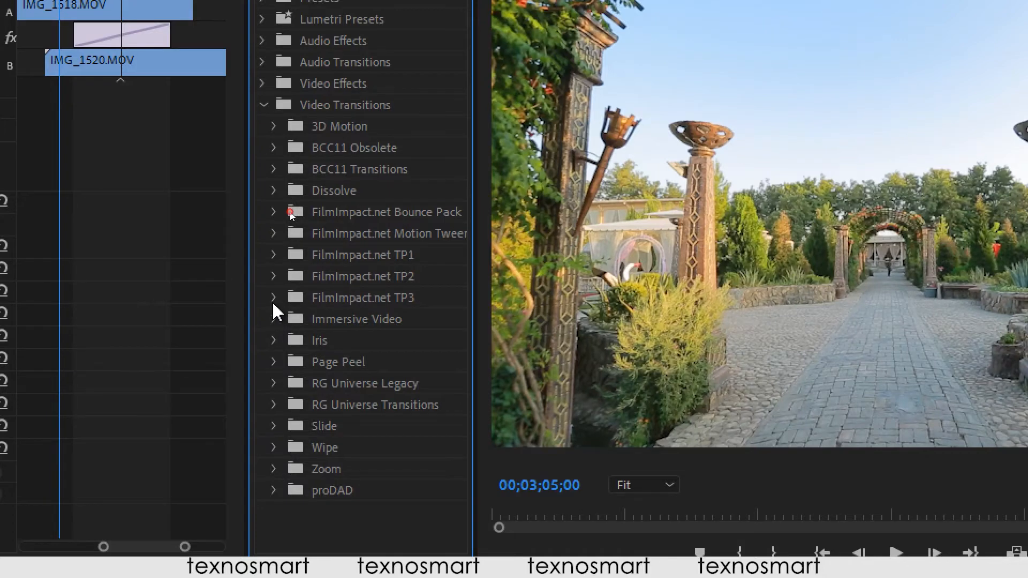
left_click(292, 177)
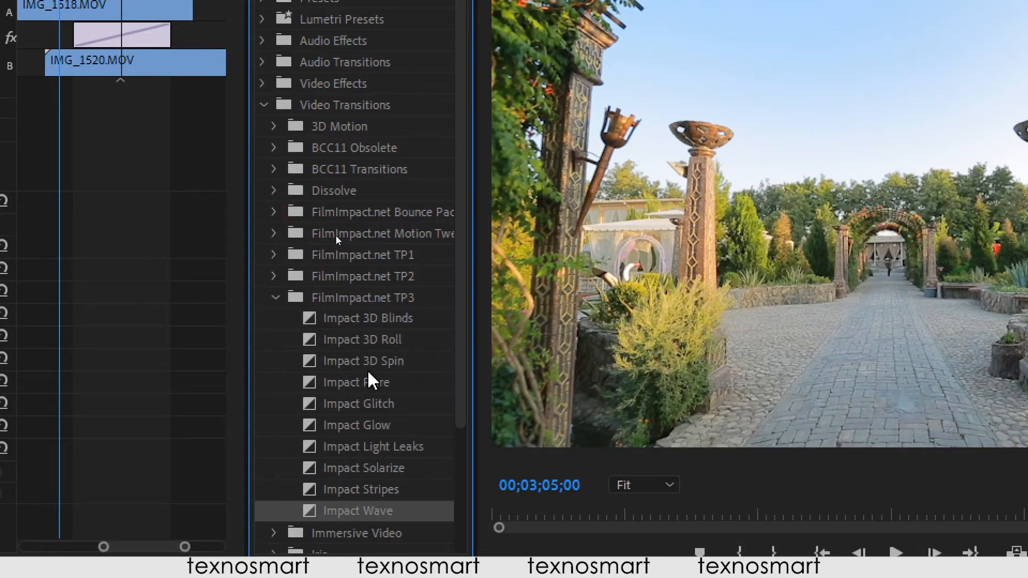
left_click(275, 298)
left_click(274, 276)
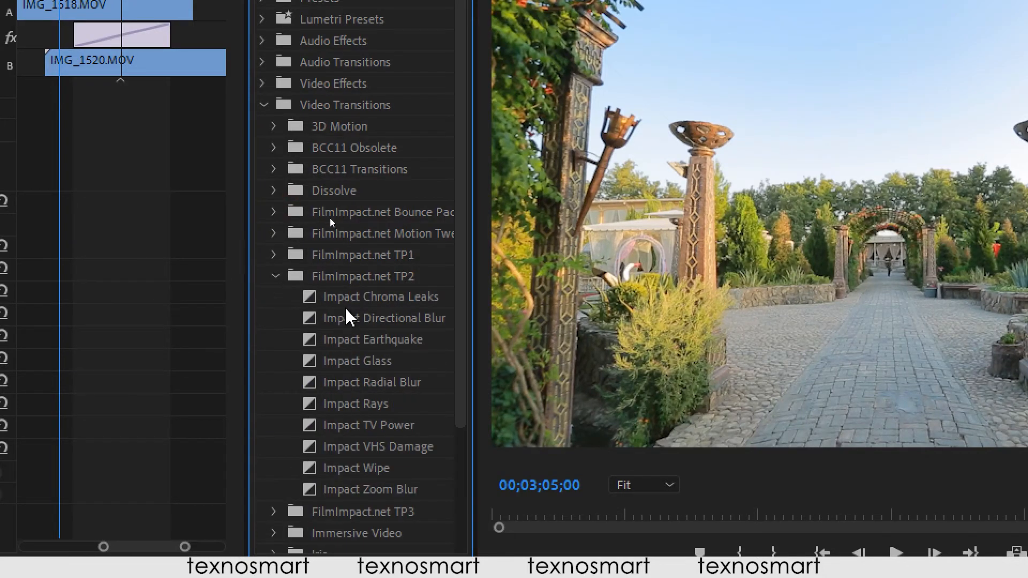
left_click(376, 427)
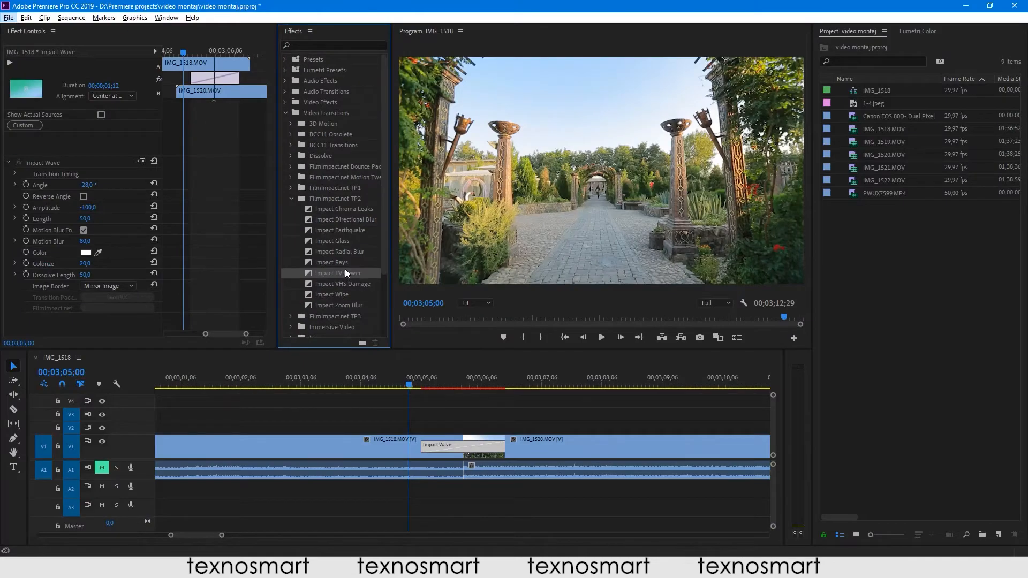
left_click_drag(345, 271, 451, 429)
key("space")
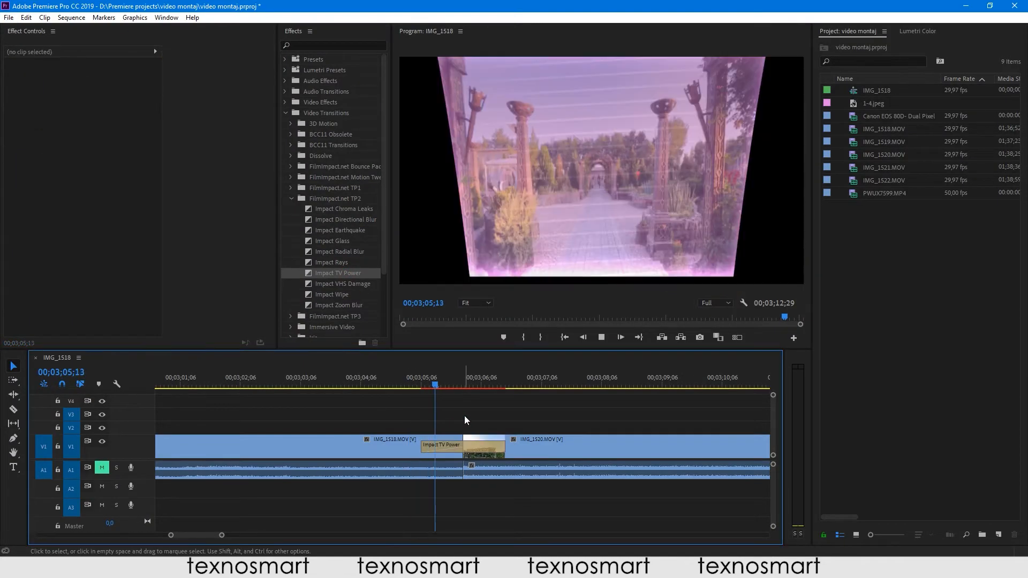
Replay the Impact TV Power transition from just before its start
left_click(411, 384)
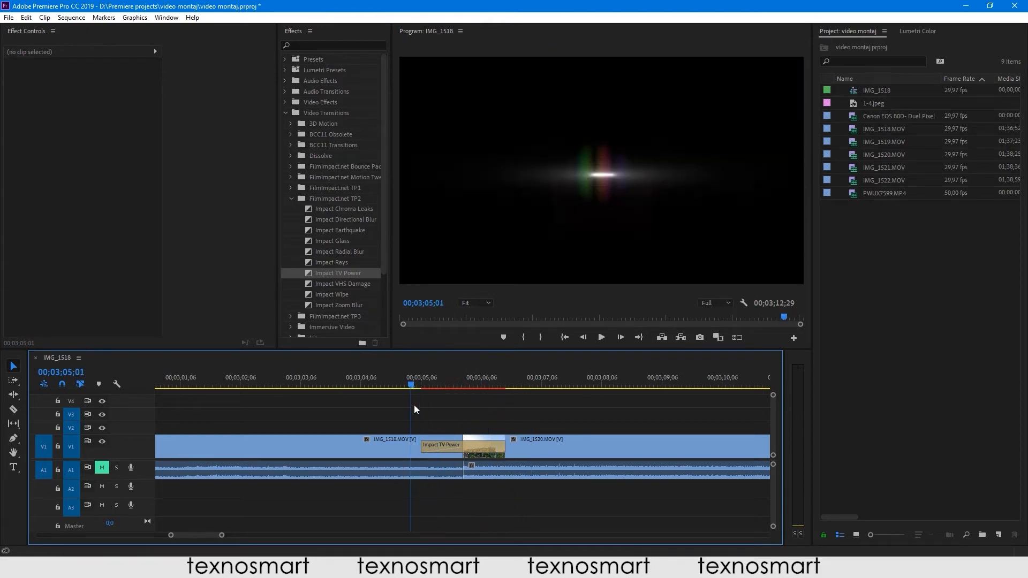
key("space")
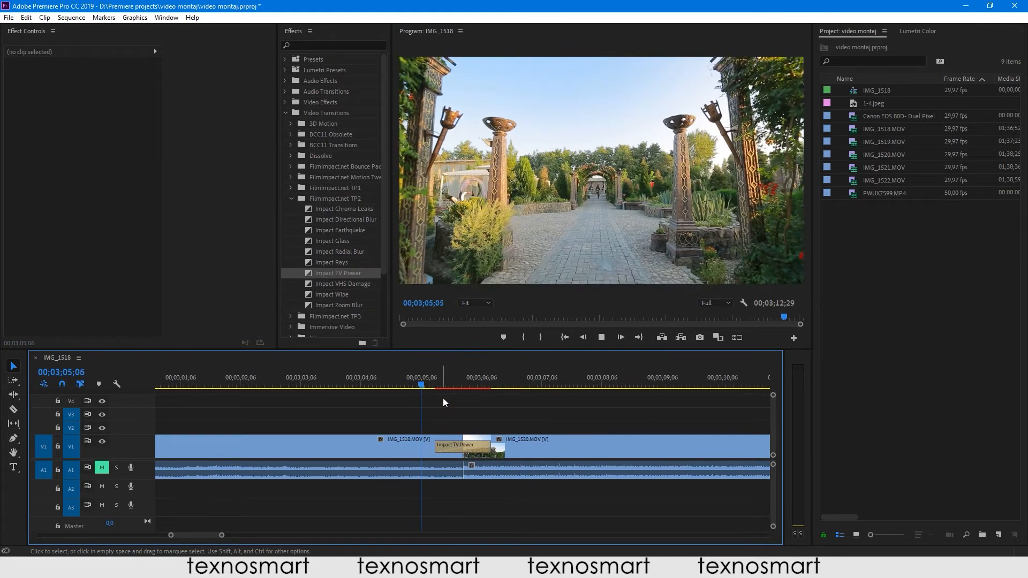
Replace the Impact TV Power transition with Impact VHS Damage from the FilmImpact.net TP2 set and play it back
left_click(355, 286)
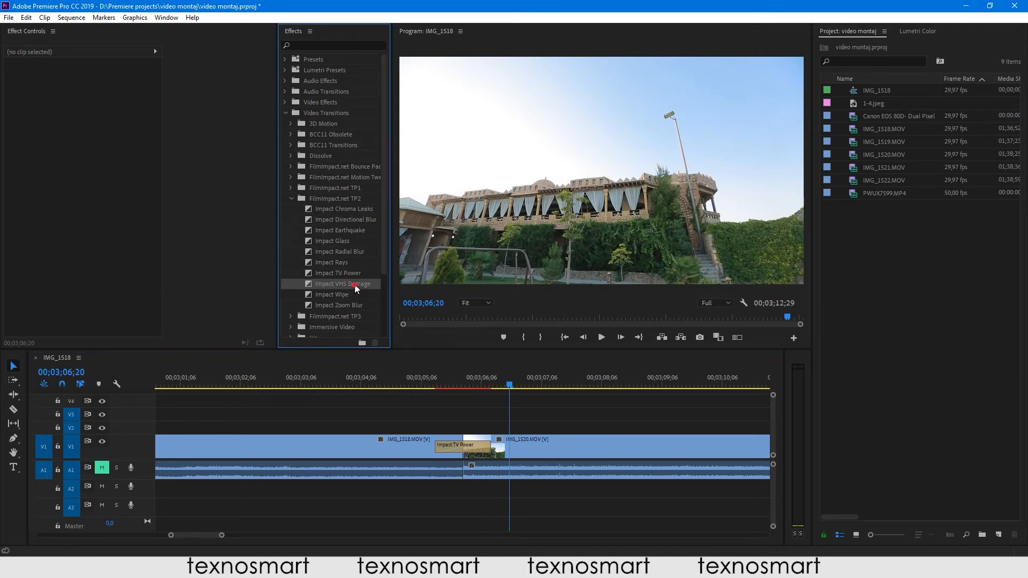
left_click_drag(355, 287, 461, 445)
left_click(429, 381)
key("space")
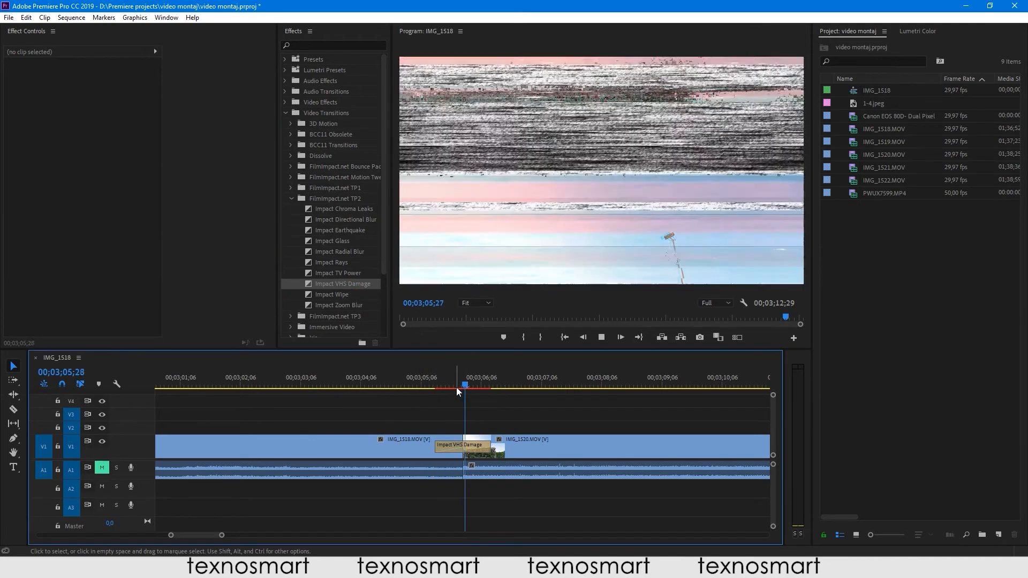
Extend the Impact VHS Damage transition to a duration of 00;00;01;04, play it back and show its settings
left_click(426, 387)
left_click_drag(439, 447, 433, 446)
key("space")
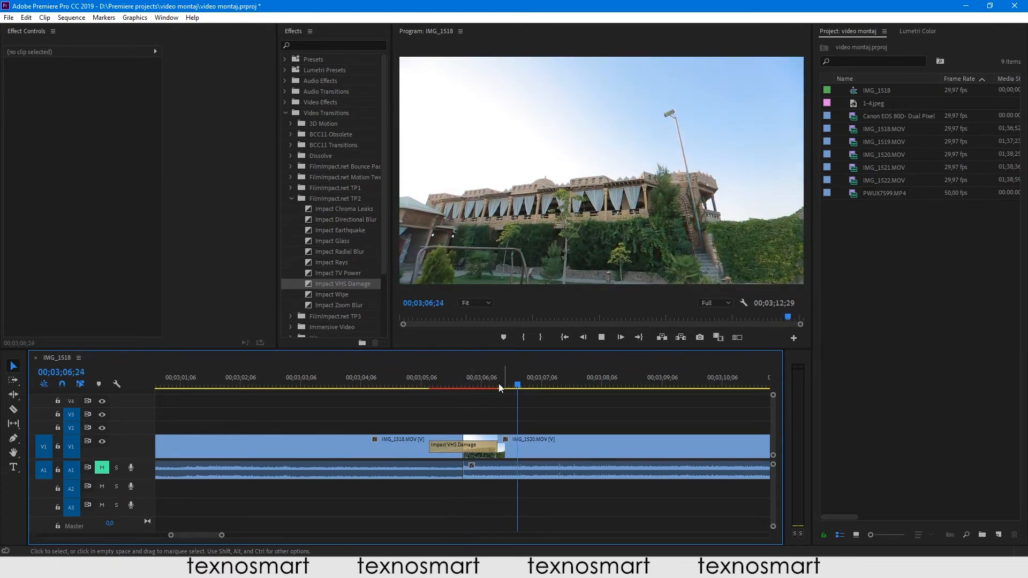
left_click_drag(499, 383, 413, 400)
key("space")
left_click(453, 448)
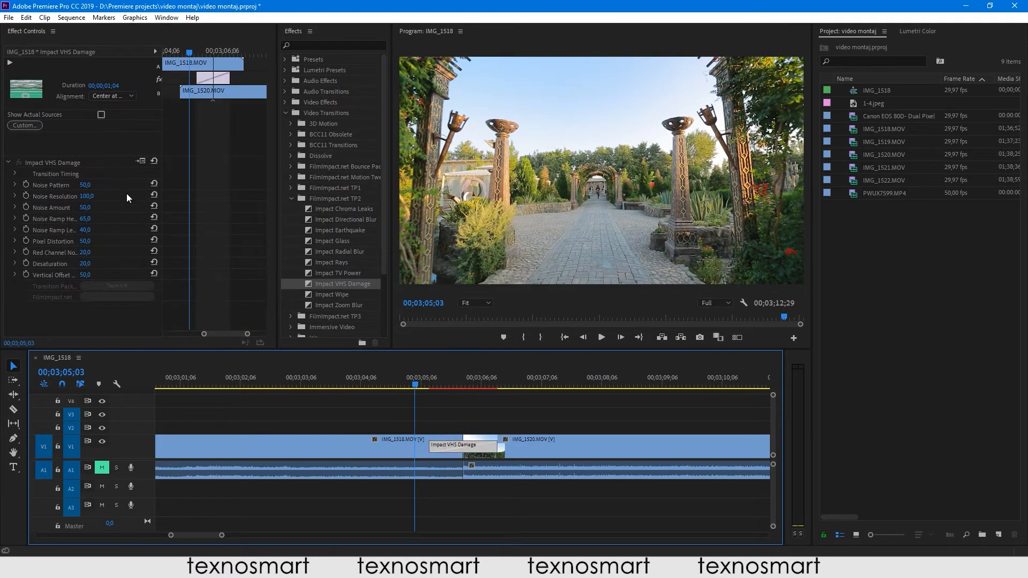
Look through the transitions in the FilmImpact.net Bounce Pack, Motion Tween and TP1 sets
left_click(292, 199)
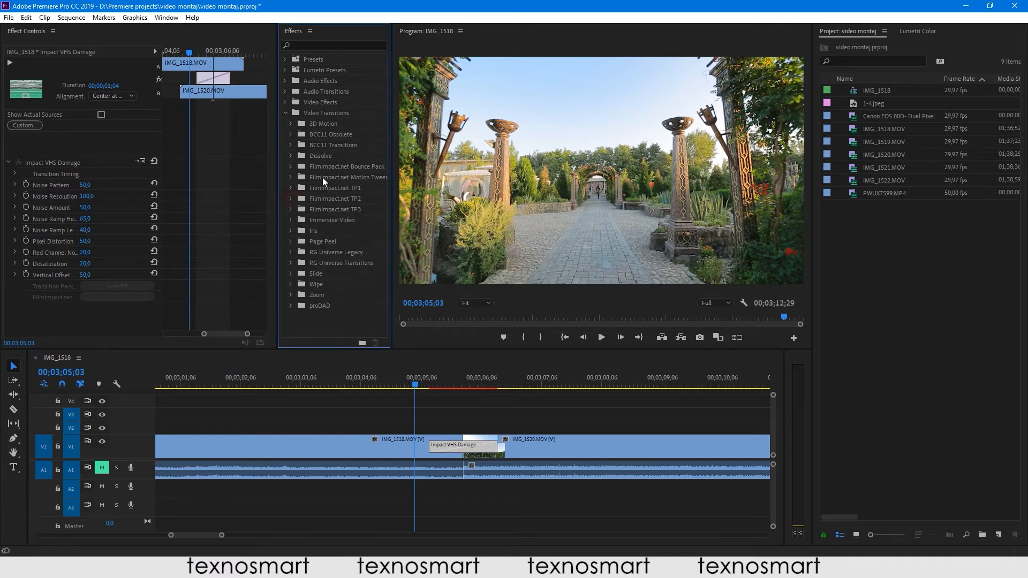
left_click(324, 167)
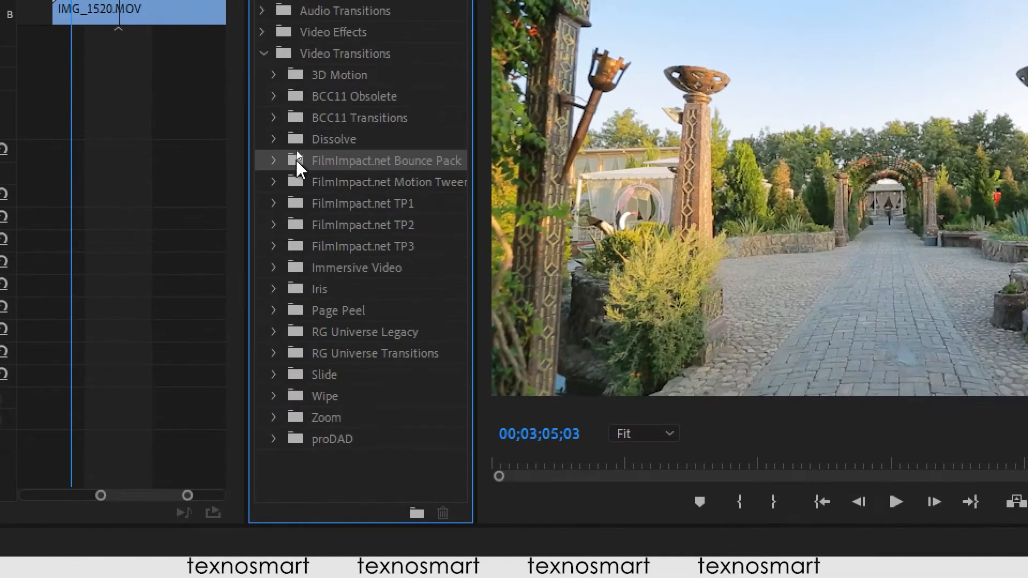
left_click(285, 164)
left_click(285, 164)
left_click(288, 179)
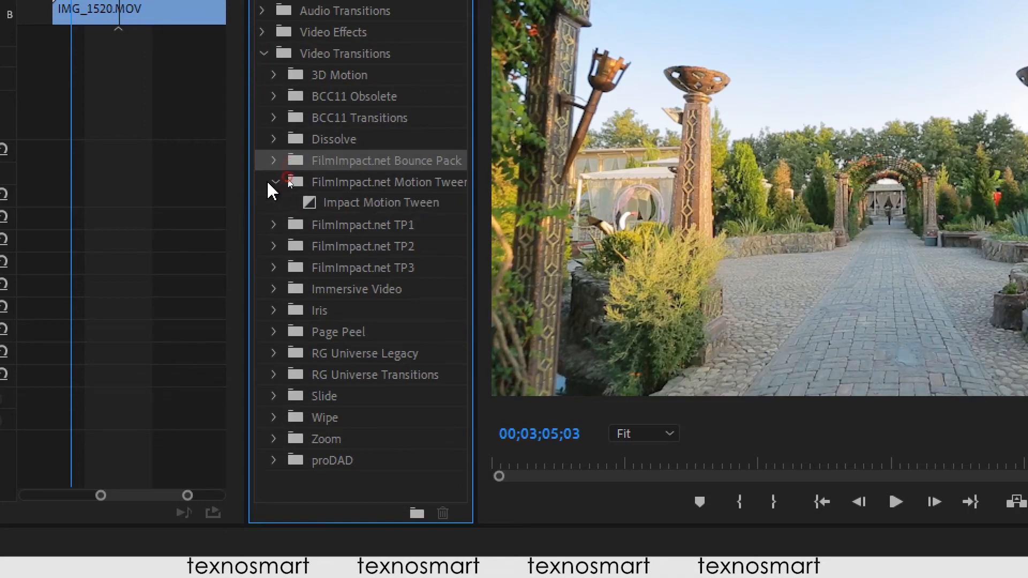
left_click(275, 184)
left_click(276, 204)
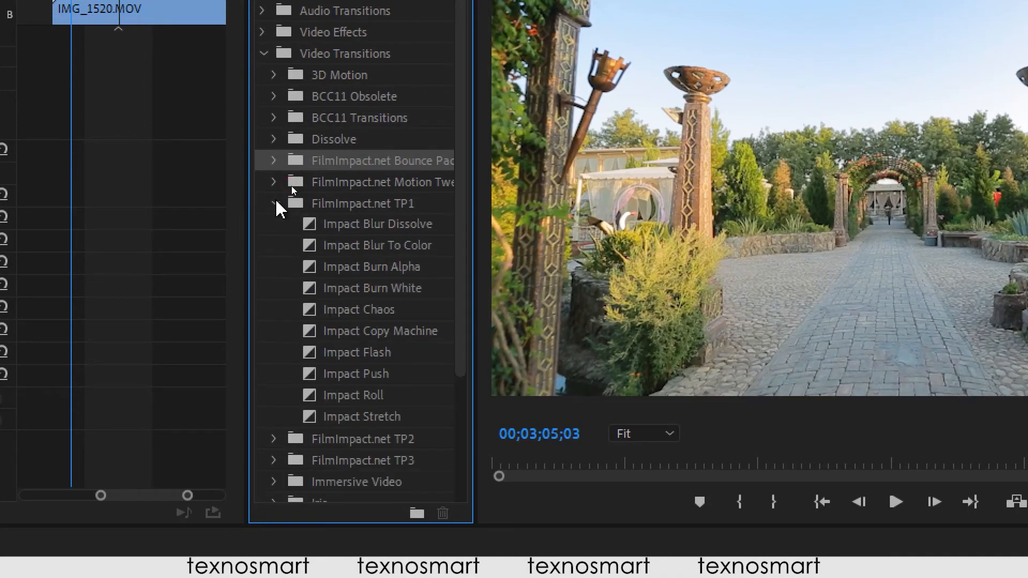
left_click(275, 204)
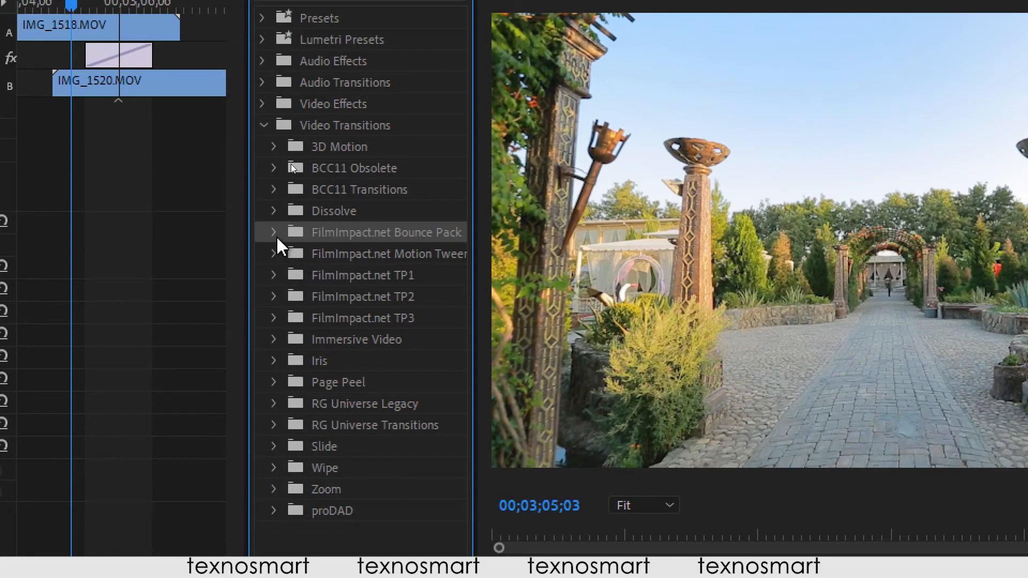
left_click(274, 232)
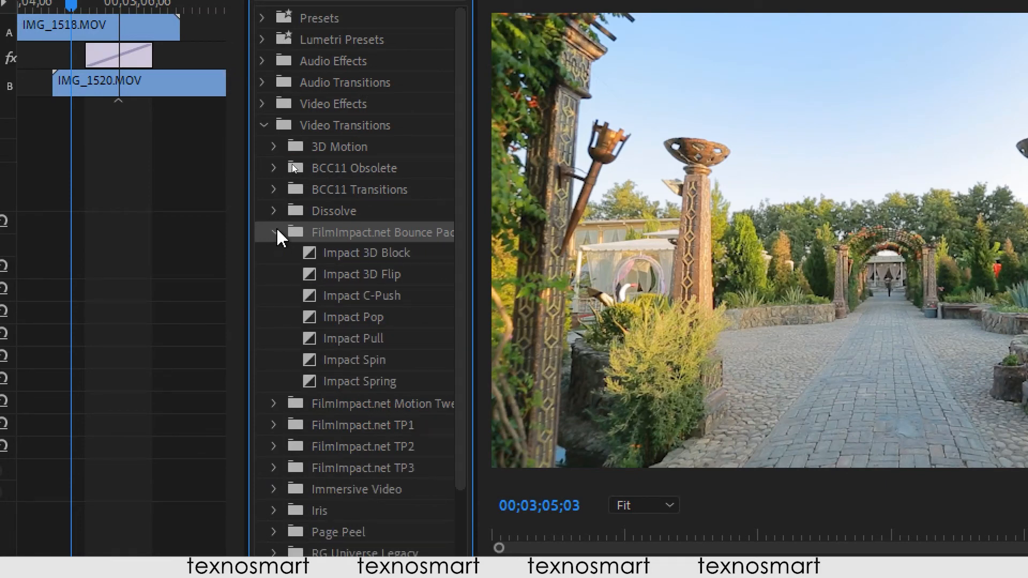
left_click(276, 232)
left_click(274, 255)
left_click(273, 255)
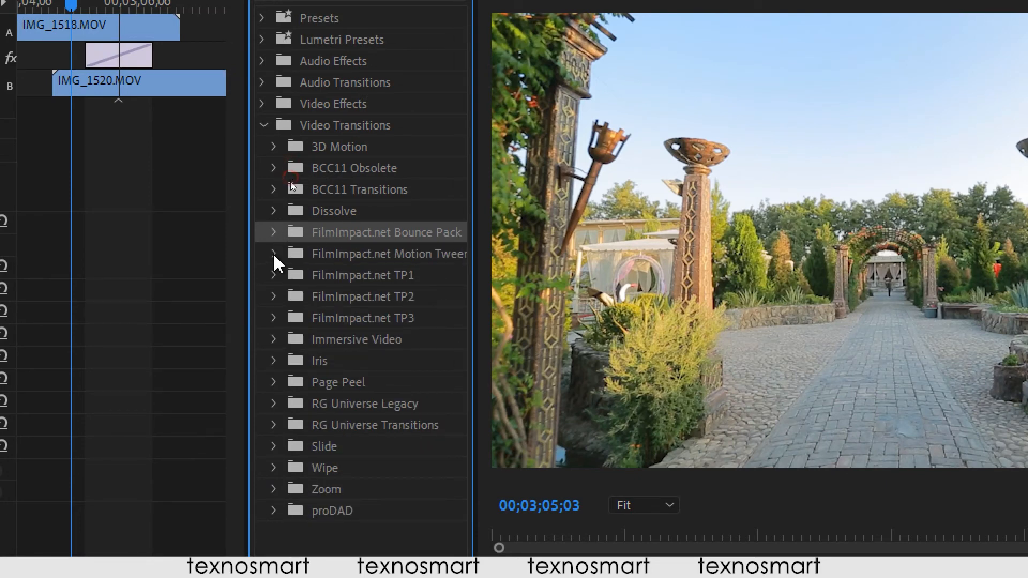
Examine the FilmImpact.net TP1 transitions, including Impact Push and Impact Roll, and the TP2 transitions, and collapse the video transitions list
left_click(274, 275)
scroll(260, 390, "down", 2)
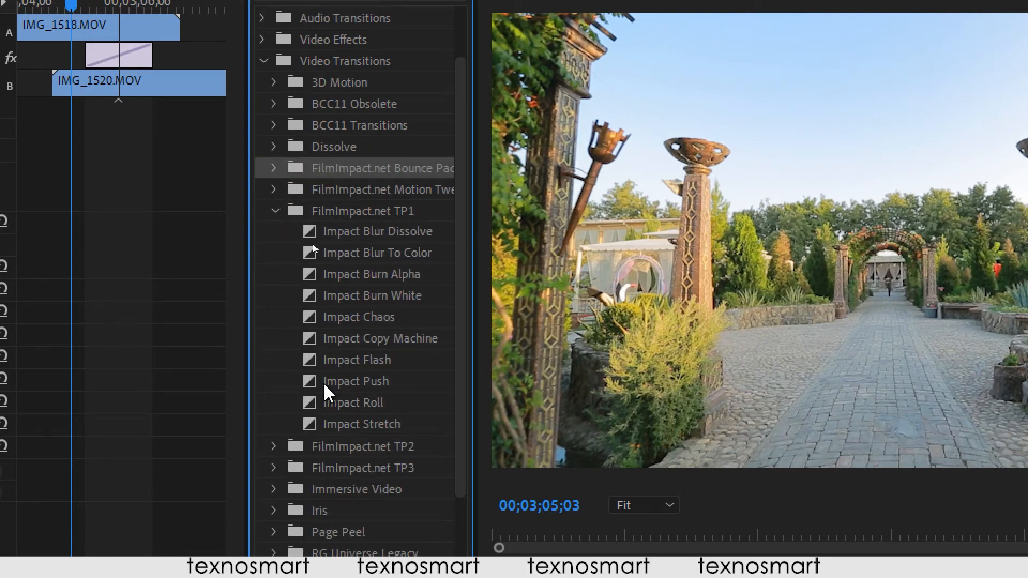
left_click(378, 379)
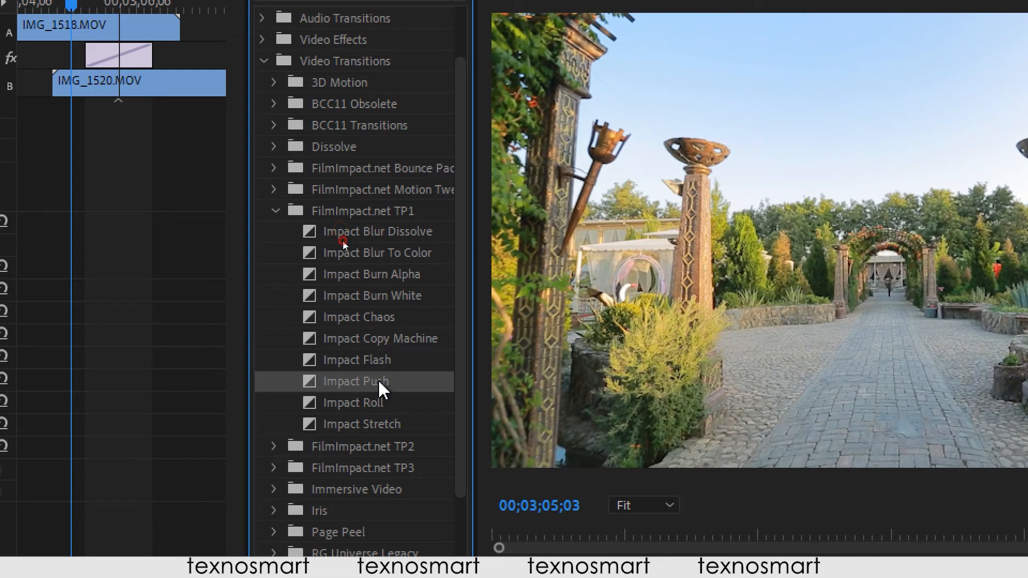
left_click(374, 412)
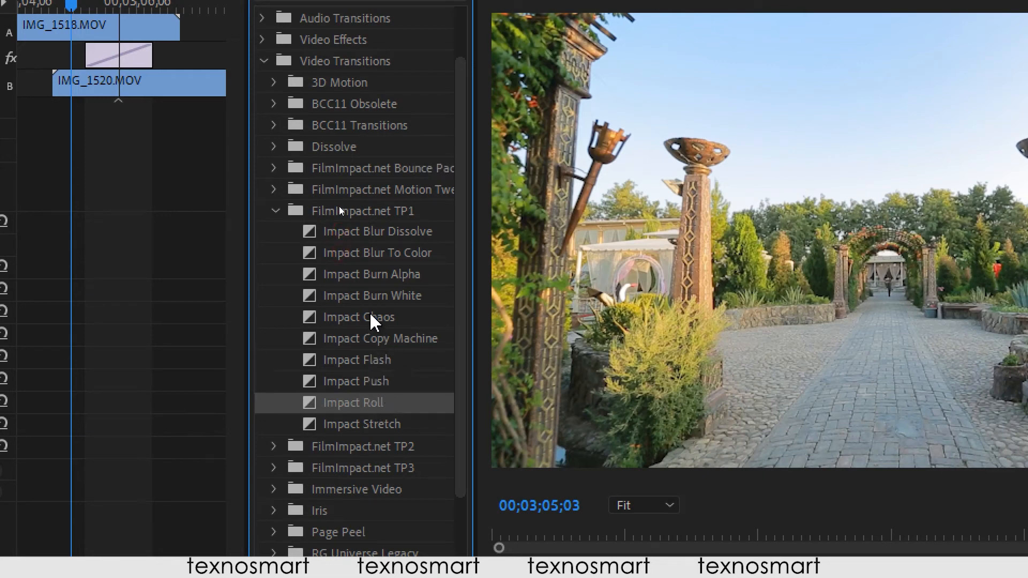
left_click(276, 211)
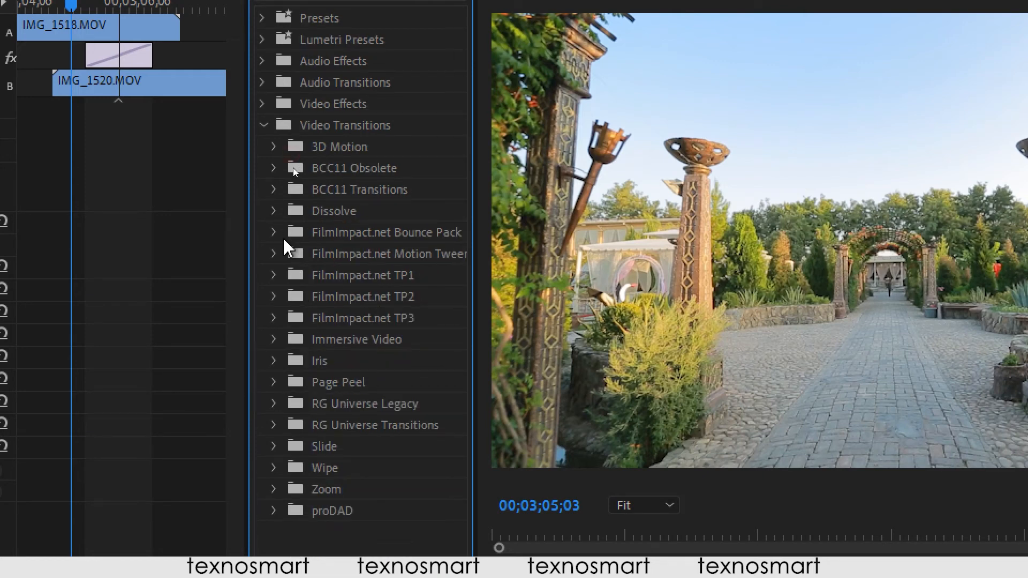
left_click(274, 297)
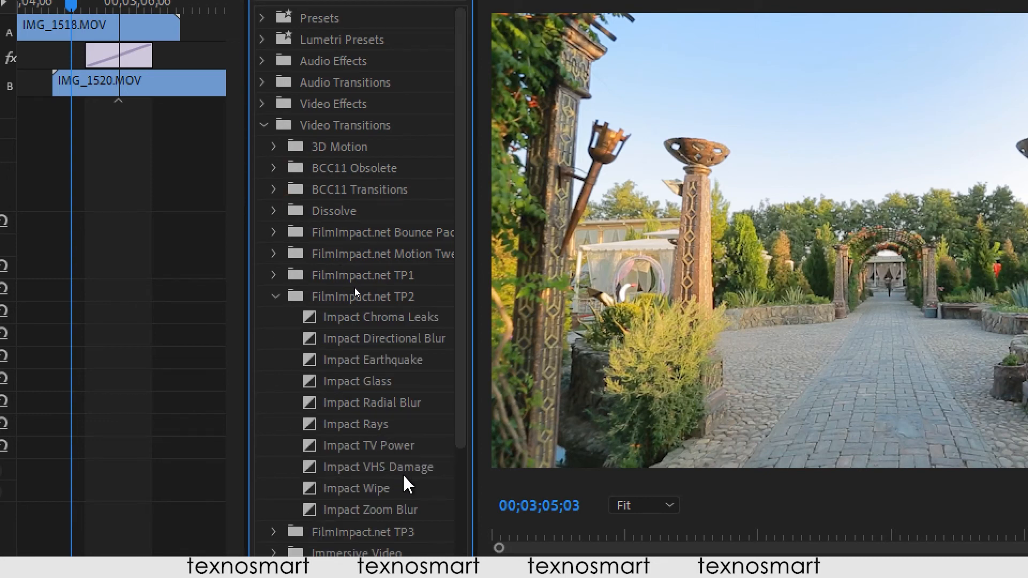
left_click(277, 298)
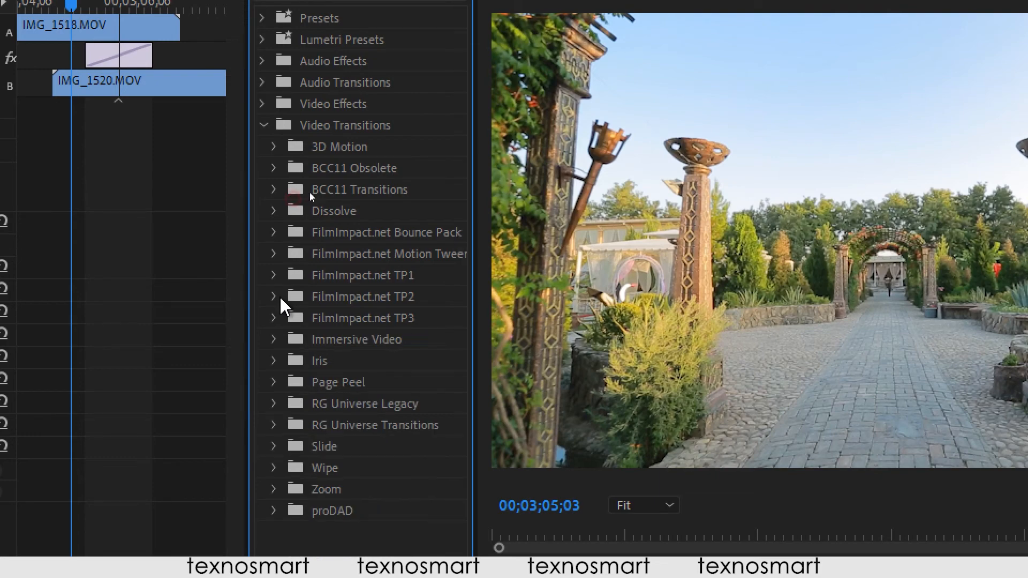
left_click(264, 125)
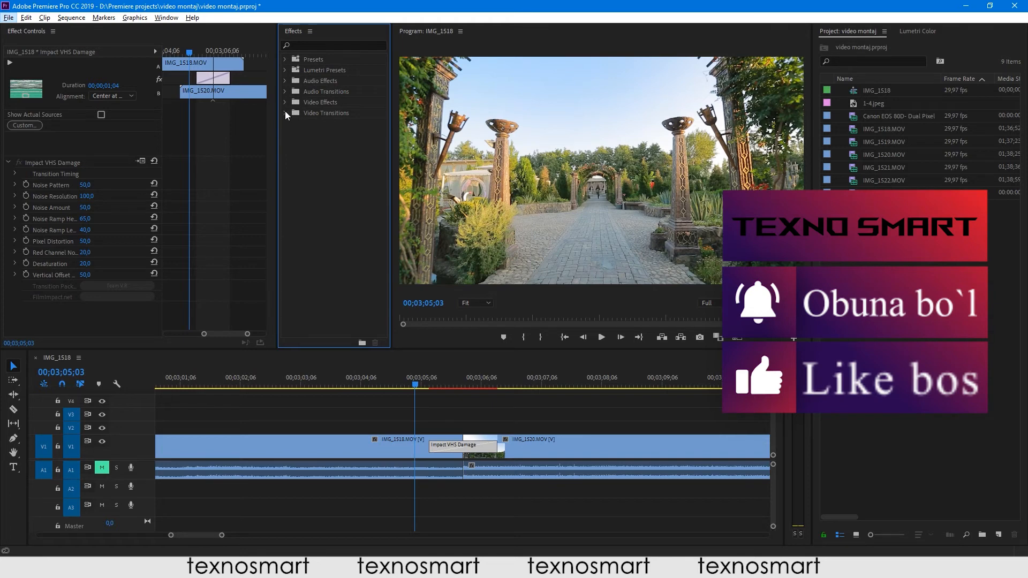
Expand the video transitions again and compare the contents of the FilmImpact.net TP1, TP2 and TP3 sets
left_click(285, 112)
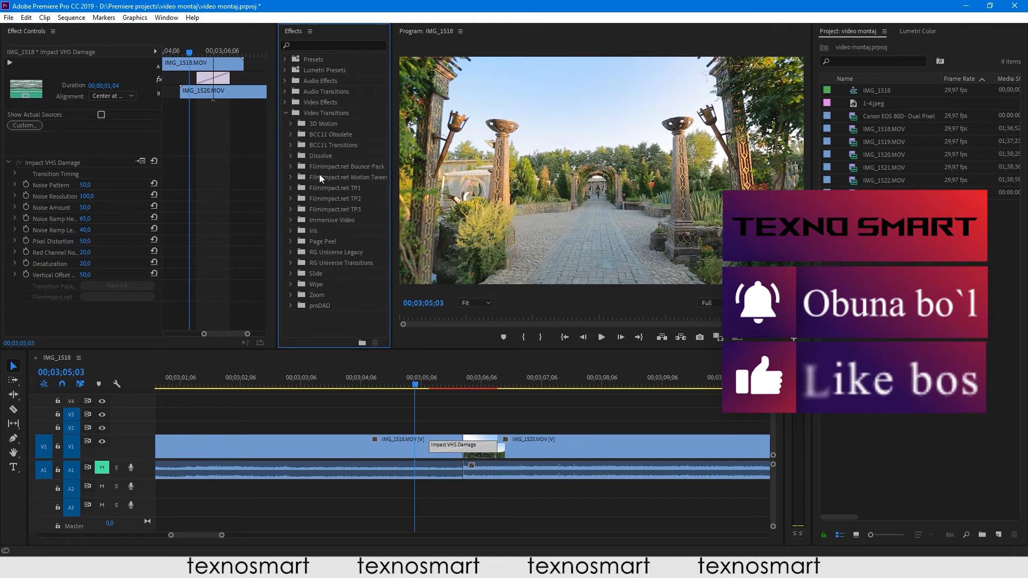
left_click(290, 198)
left_click(291, 179)
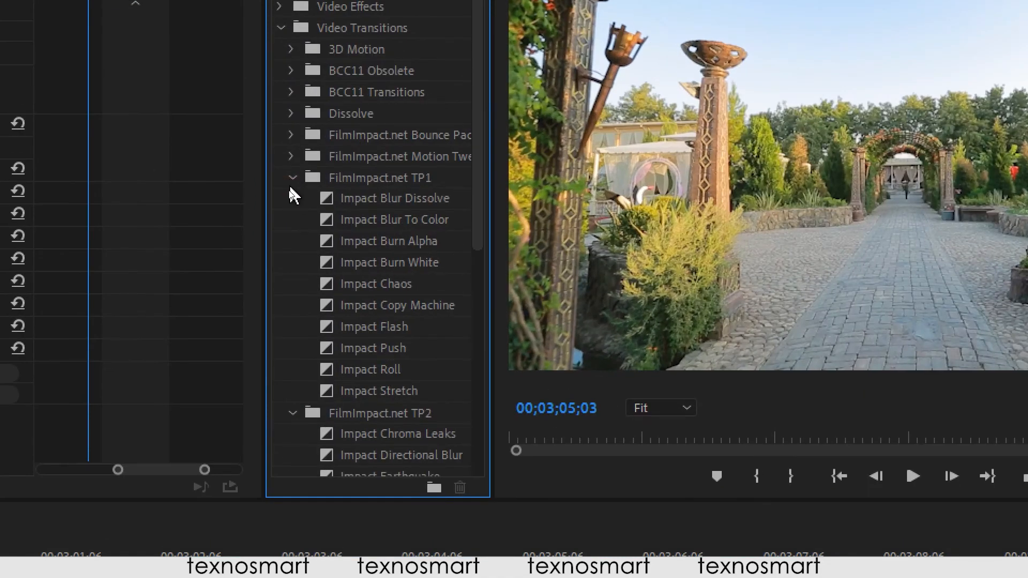
left_click(291, 178)
left_click(292, 199)
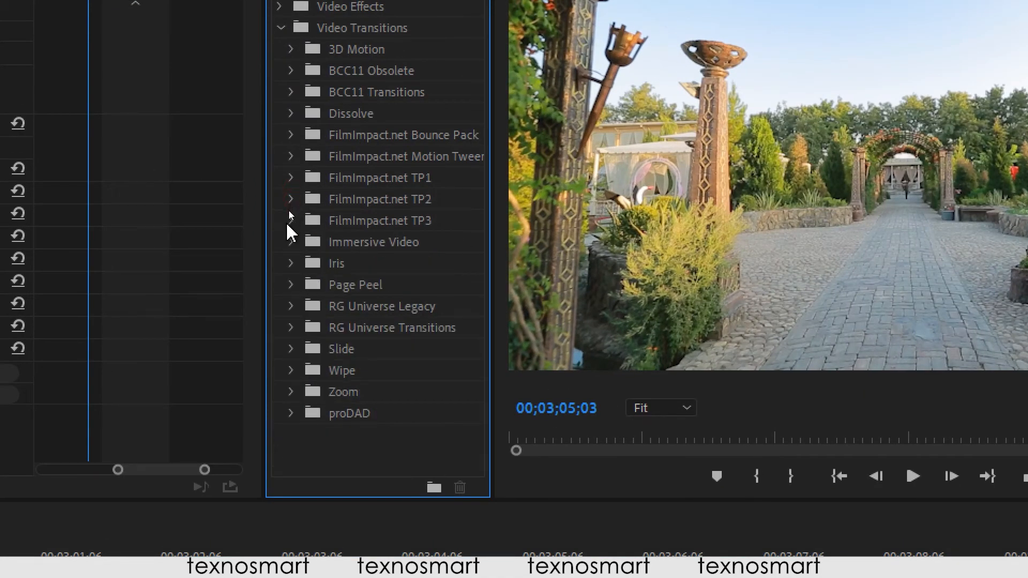
left_click(291, 220)
left_click(292, 219)
left_click(292, 200)
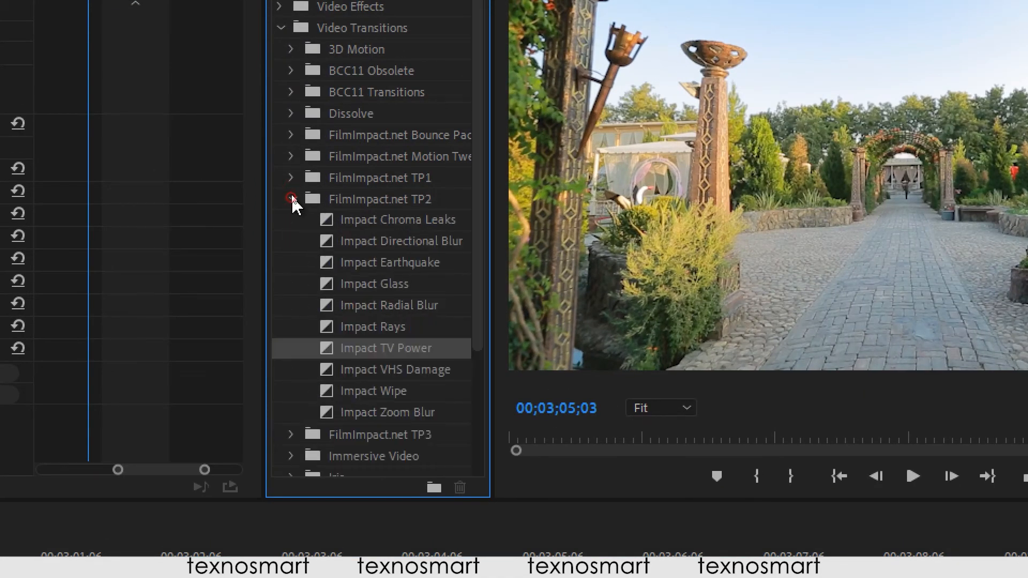
left_click(292, 199)
left_click(291, 178)
left_click(290, 179)
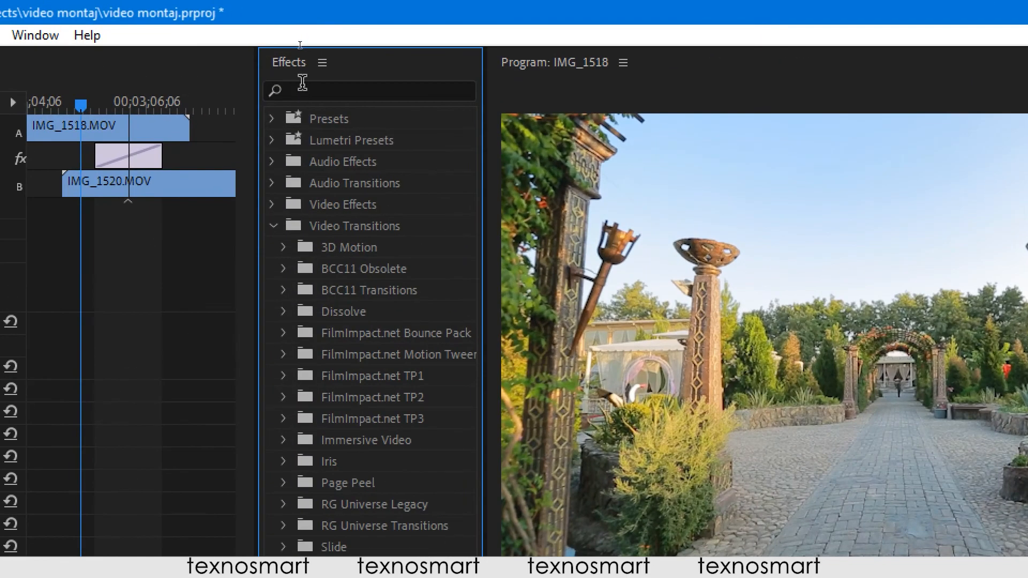
Search the effects for "zoom" and look at Impact Zoom Blur, BCC Cross Zoom, uni.Zoom Blur Transition and Cross Zoom
left_click(309, 45)
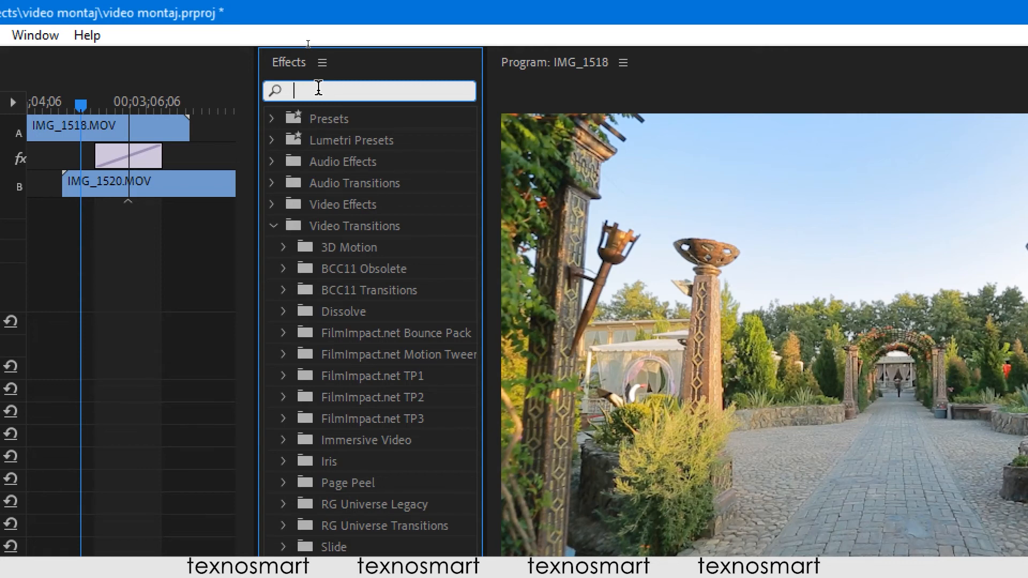
type("zoo")
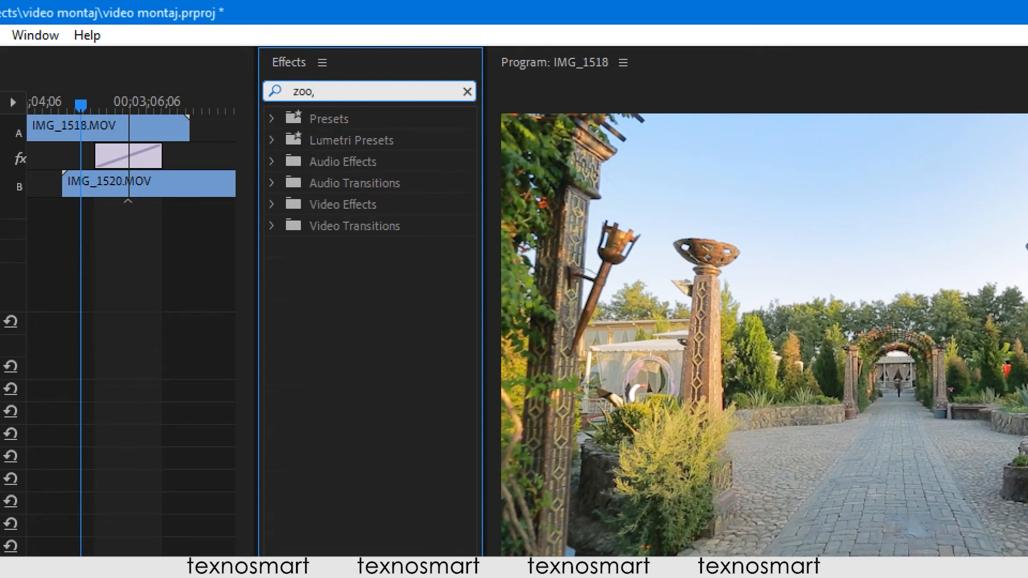
type("m")
scroll(399, 348, "down", 1)
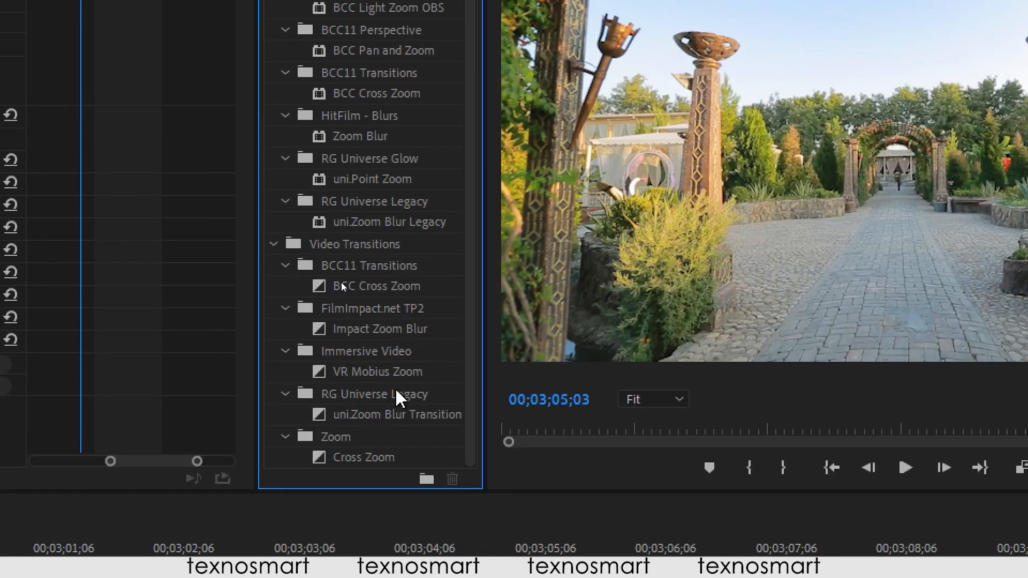
left_click(369, 332)
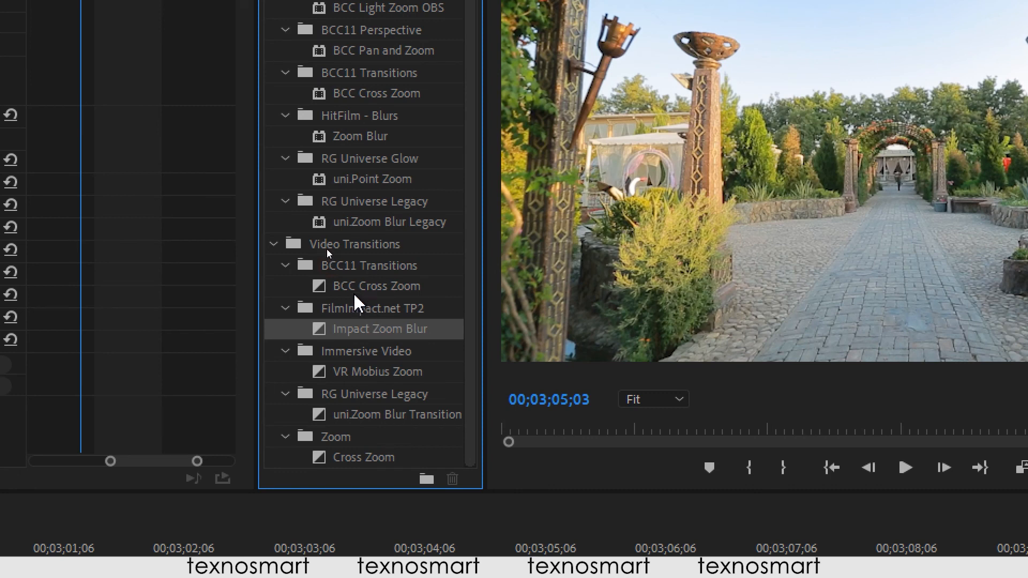
left_click(378, 288)
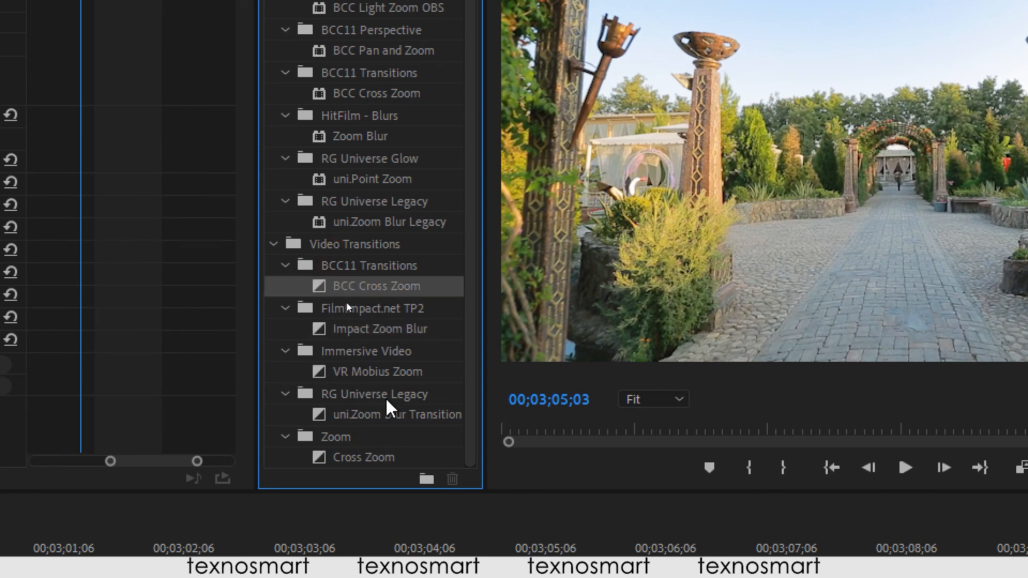
left_click(381, 416)
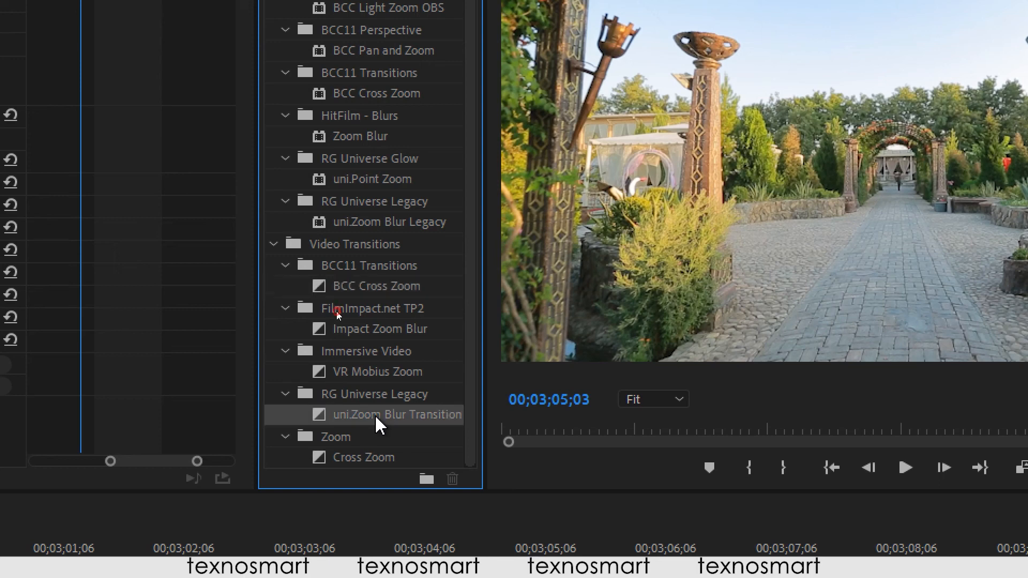
left_click(358, 464)
Search the effects for damage-style transitions and look at Impact VHS Damage and BCC Damaged TV Dissolve
scroll(396, 353, "up", 1)
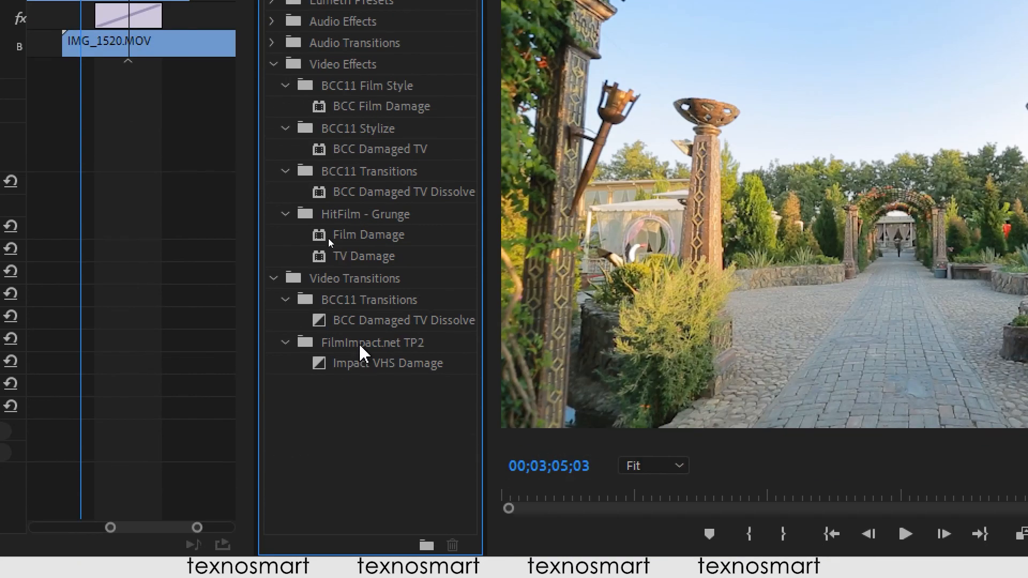
left_click(372, 368)
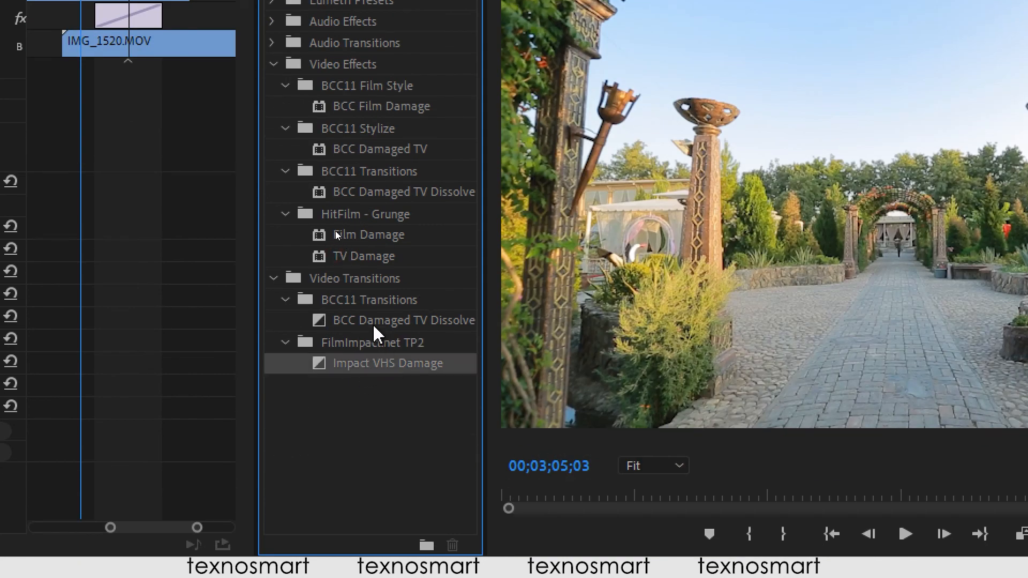
left_click(373, 323)
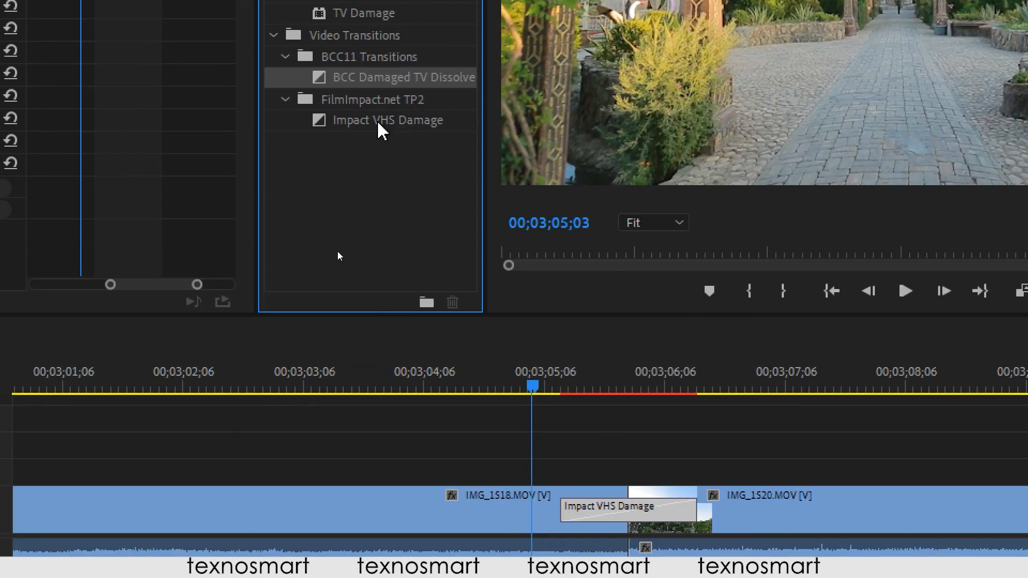
Apply Impact VHS Damage afresh to the cut between IMG_1518.MOV and IMG_1520.MOV and play the transition back
left_click_drag(348, 119, 640, 507)
key("space")
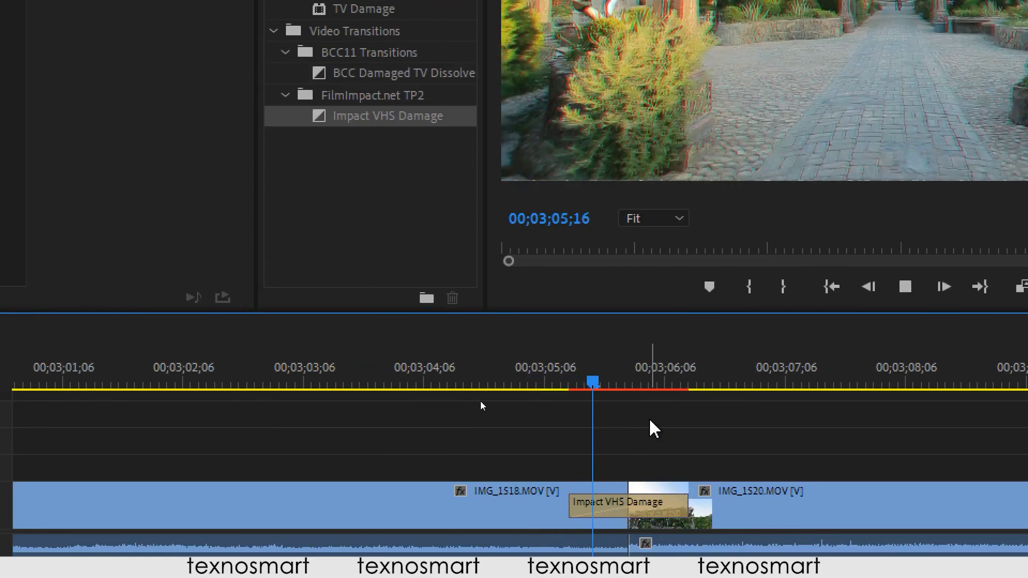
left_click(562, 383)
key("space")
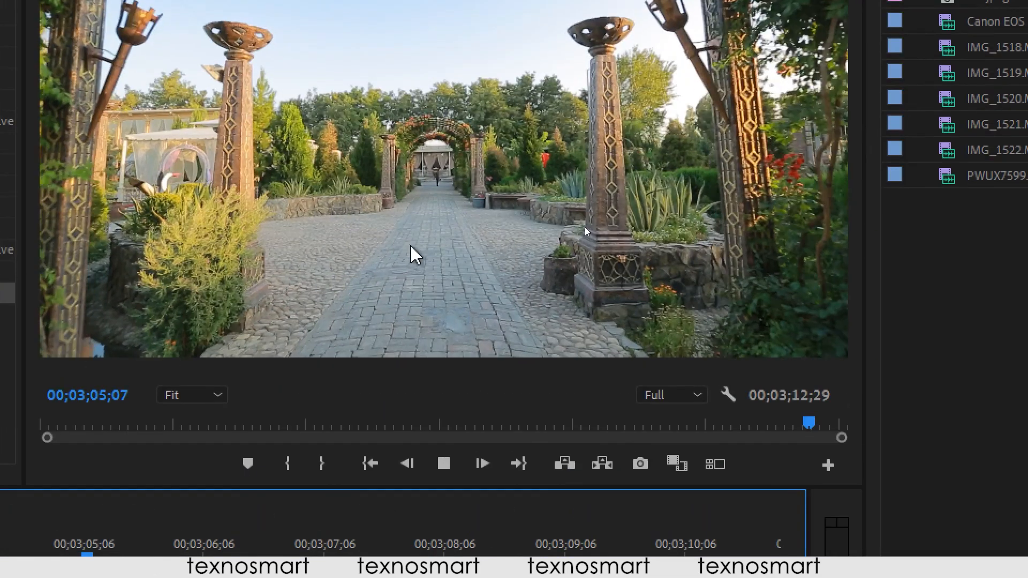
key("space")
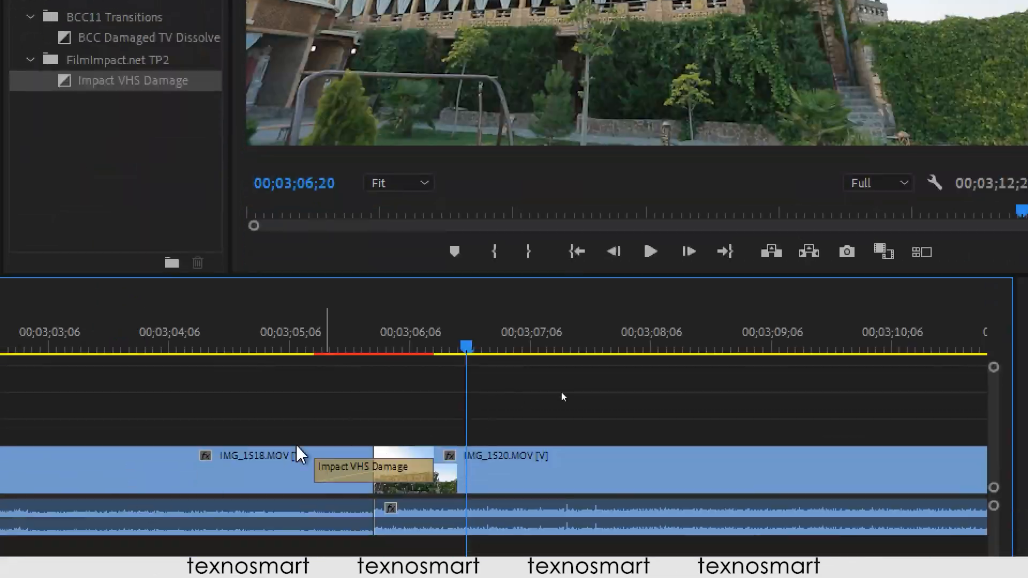
left_click(109, 561)
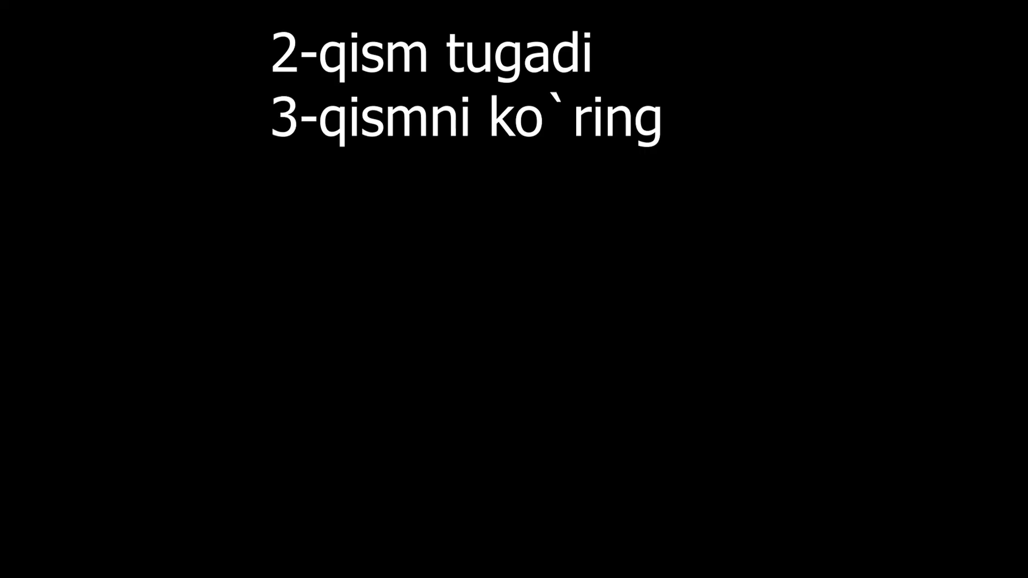